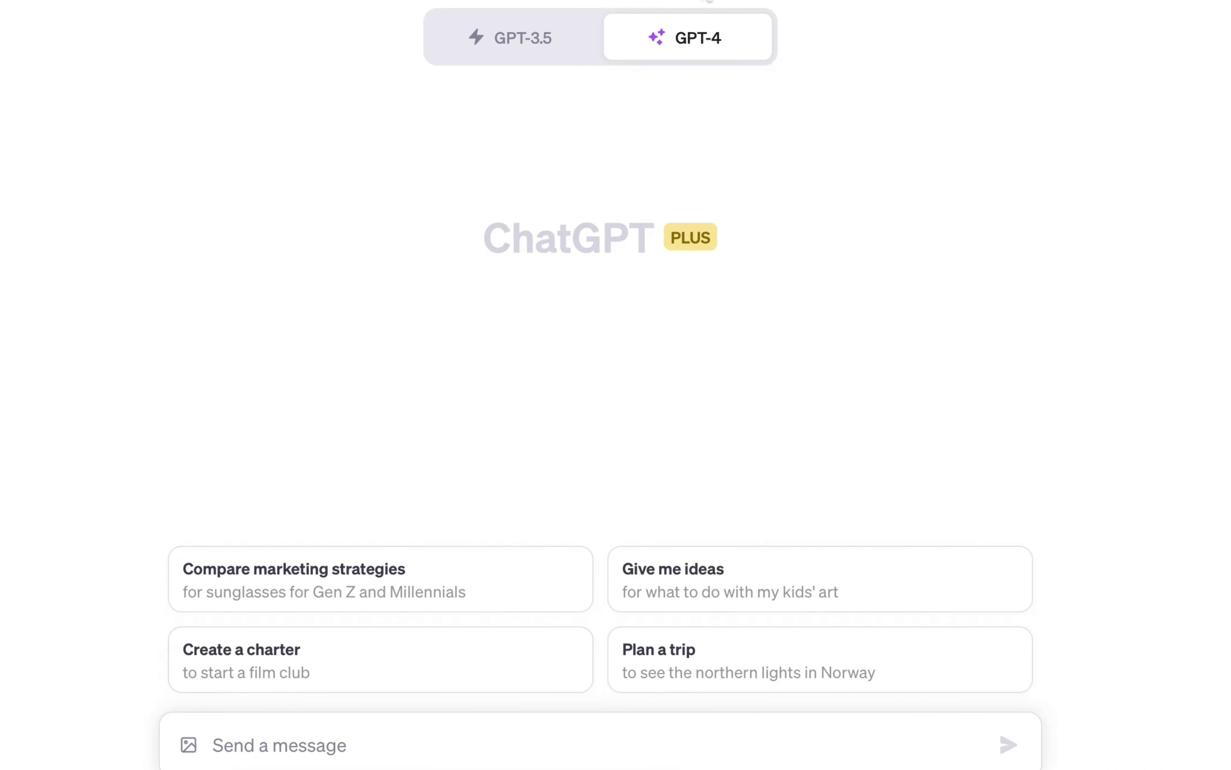
- Switch the GPT-4 model from Default to DALL·E 3 Beta and focus the message box
{"action": "left_click", "coordinate": [699, 40]}
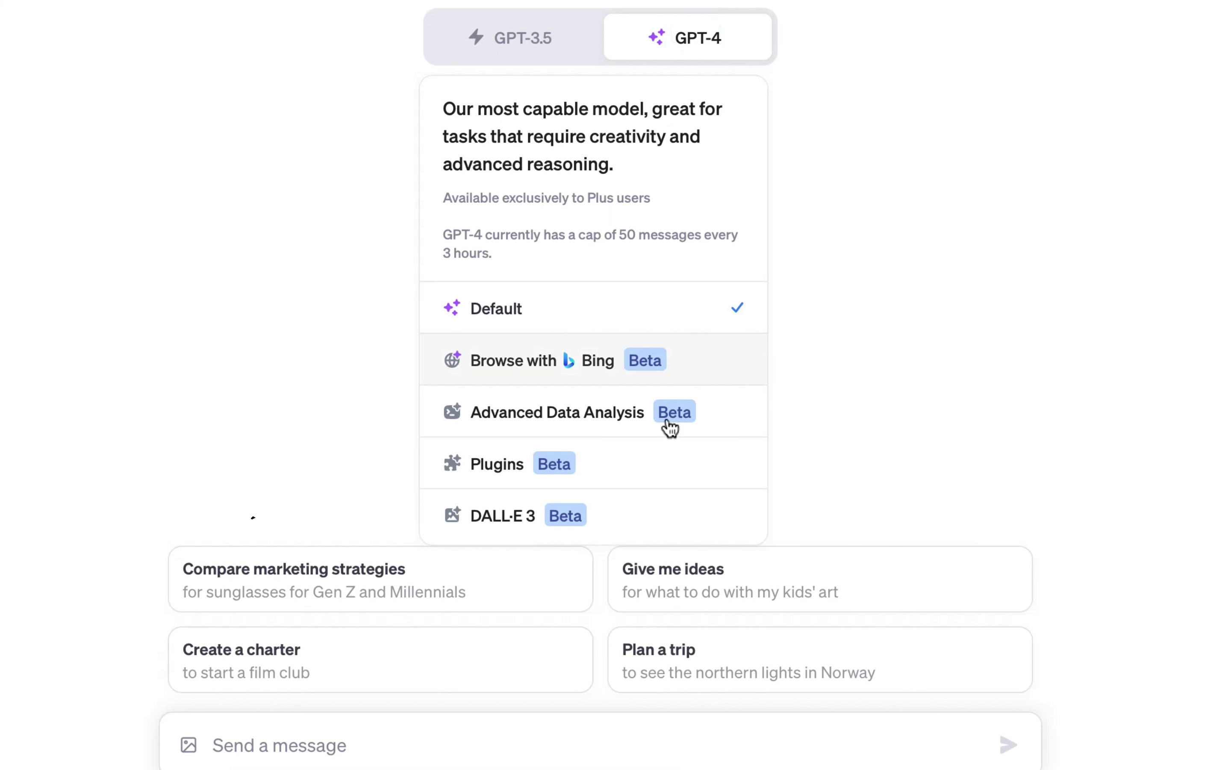
{"action": "left_click", "coordinate": [653, 516]}
{"action": "left_click", "coordinate": [747, 464]}
{"action": "left_click", "coordinate": [248, 753]}
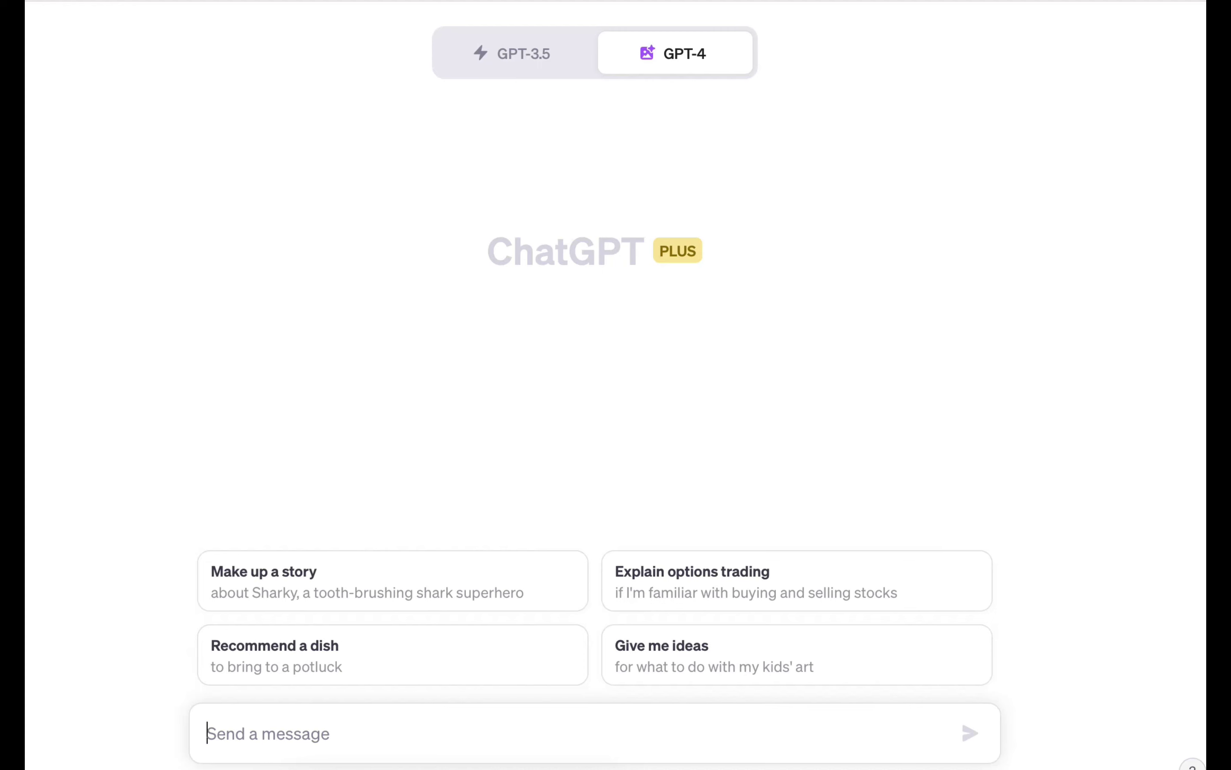
- Request 'a realistic image of a man wearing a suit looking straight at the camera', four options
{"action": "type", "text": "a"}
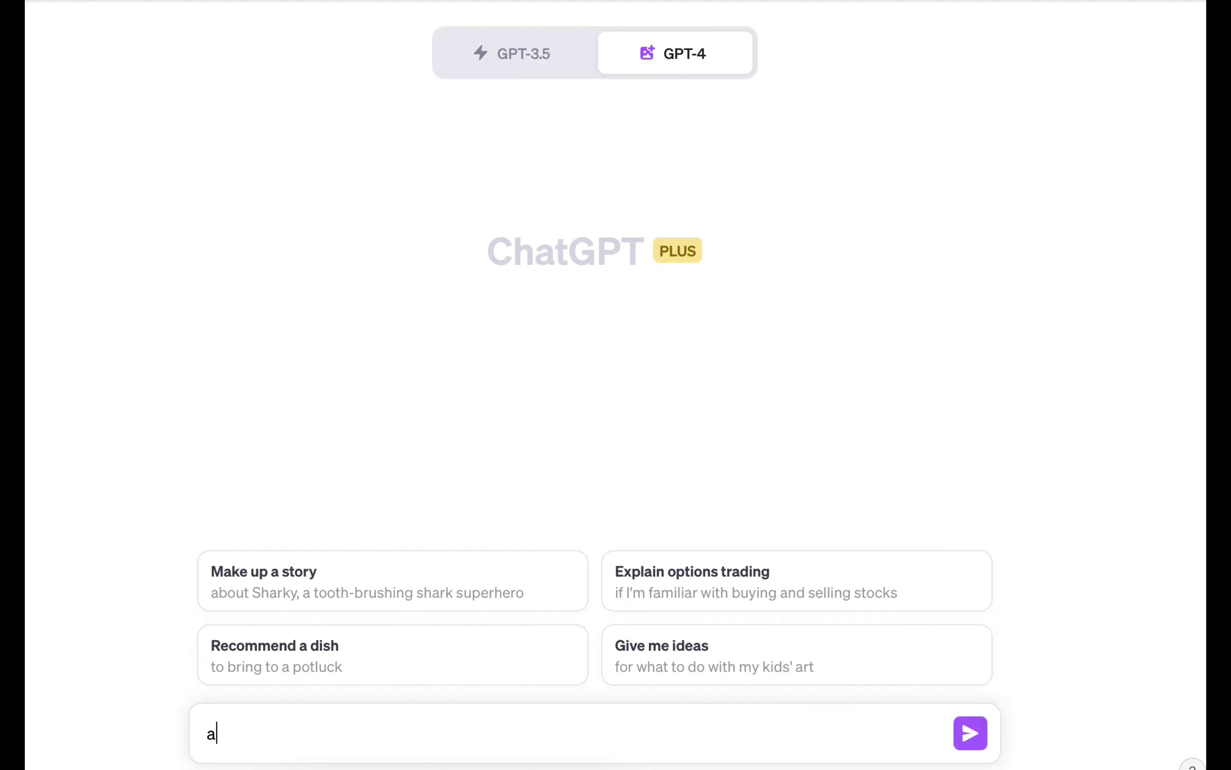
{"action": "type", "text": " realistic image of a man wearing a su"}
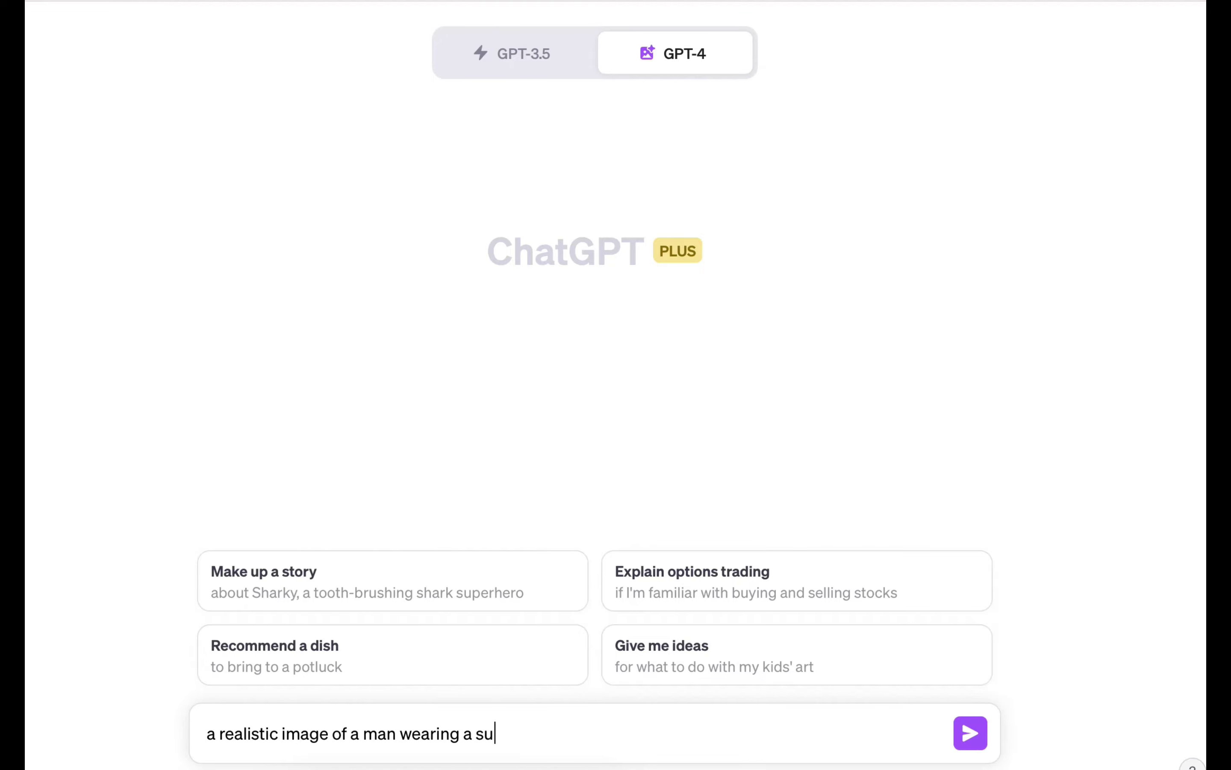
{"action": "type", "text": "it looking strai"}
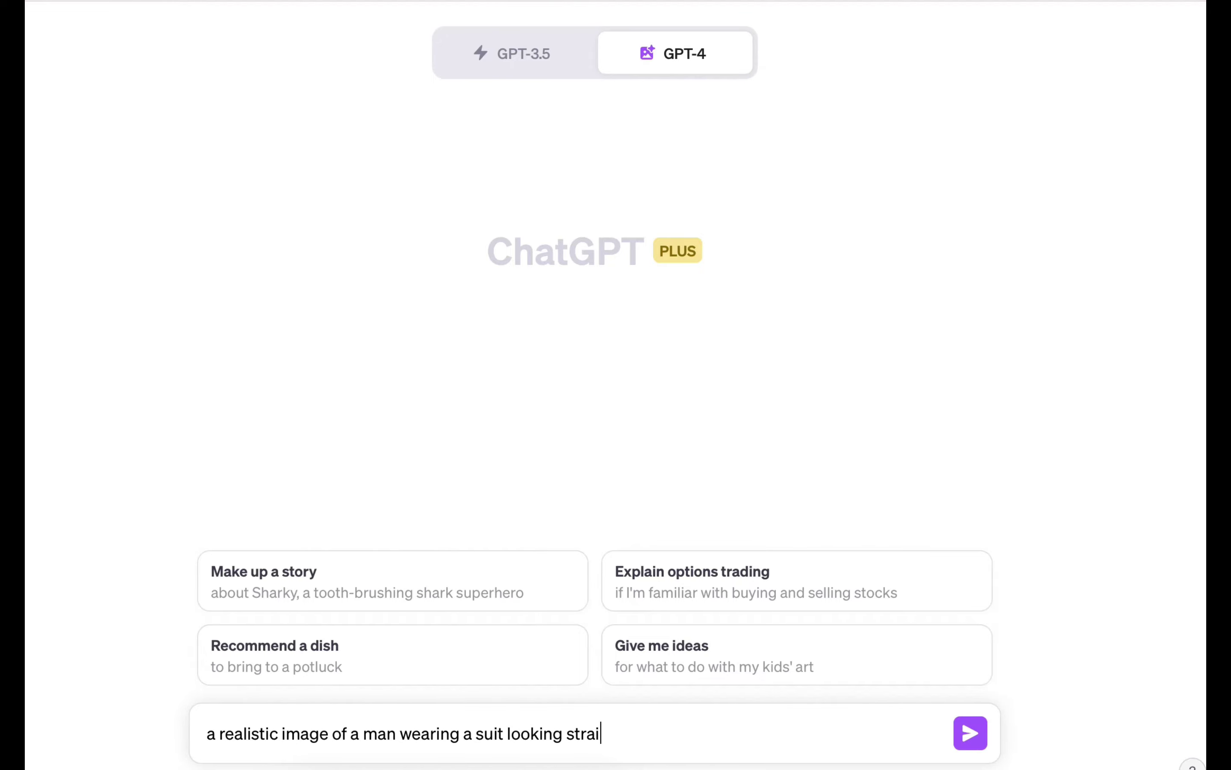
{"action": "type", "text": "ght at the camera"}
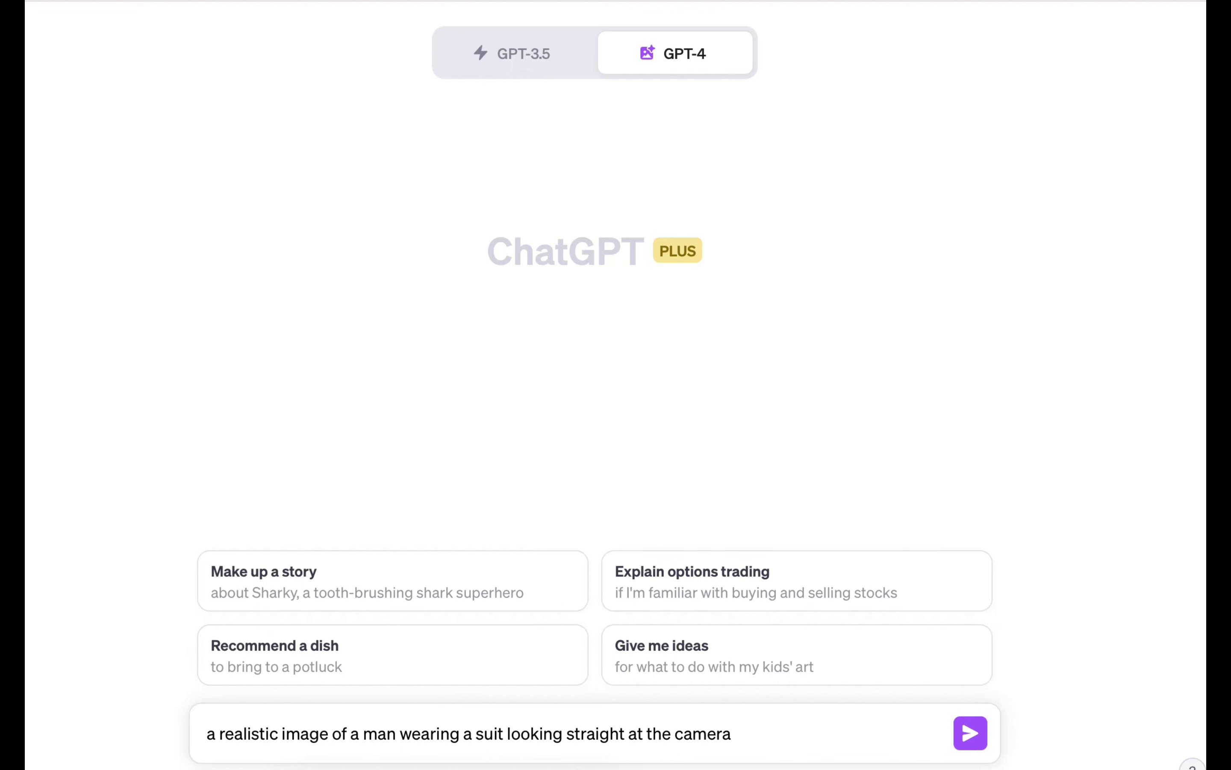
{"action": "type", "text": ", give me 4 option to choose from"}
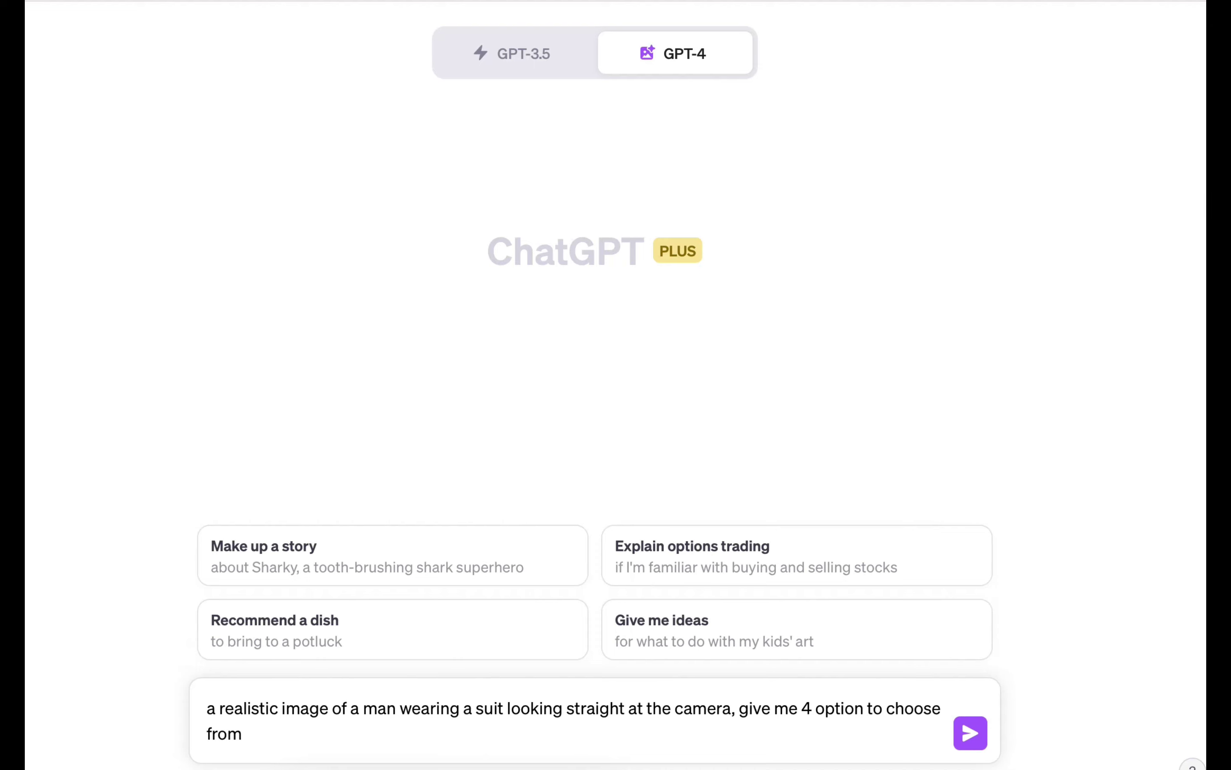
{"action": "key", "text": "Return"}
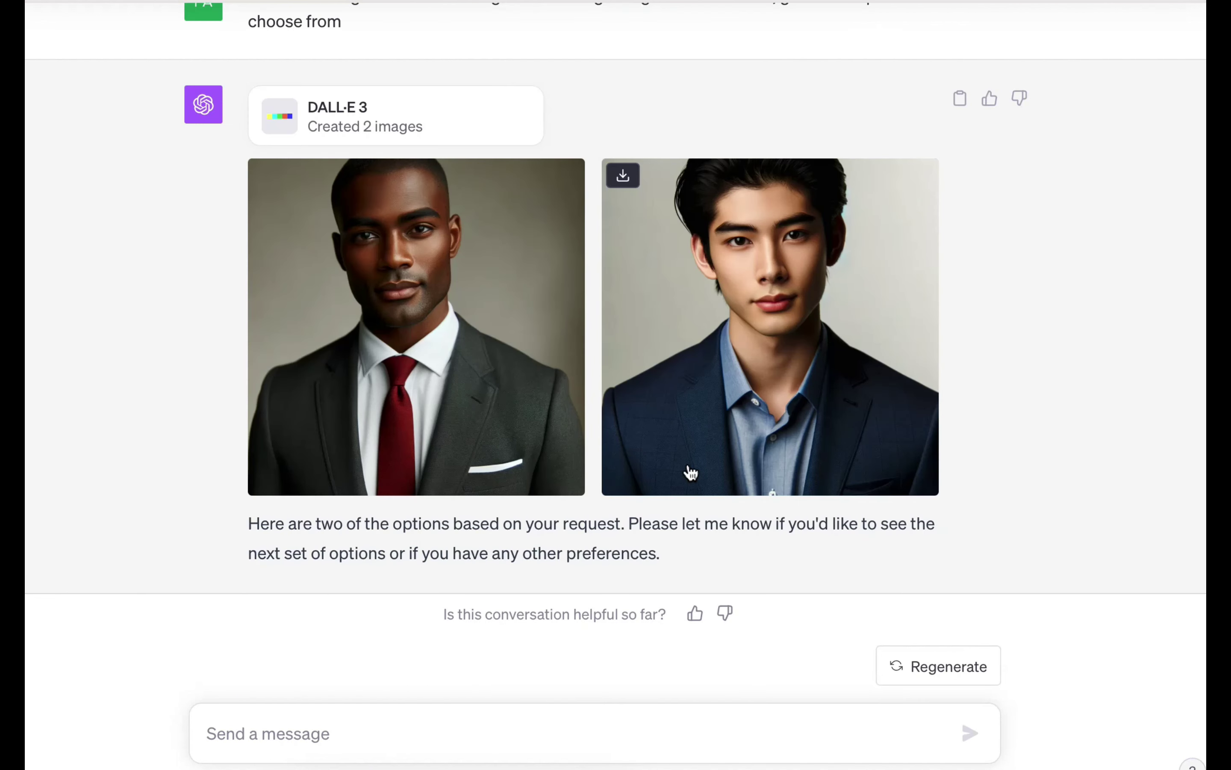
- Ask 'what is the seed number for image 2' and view image 2 full size
{"action": "type", "text": "what is th"}
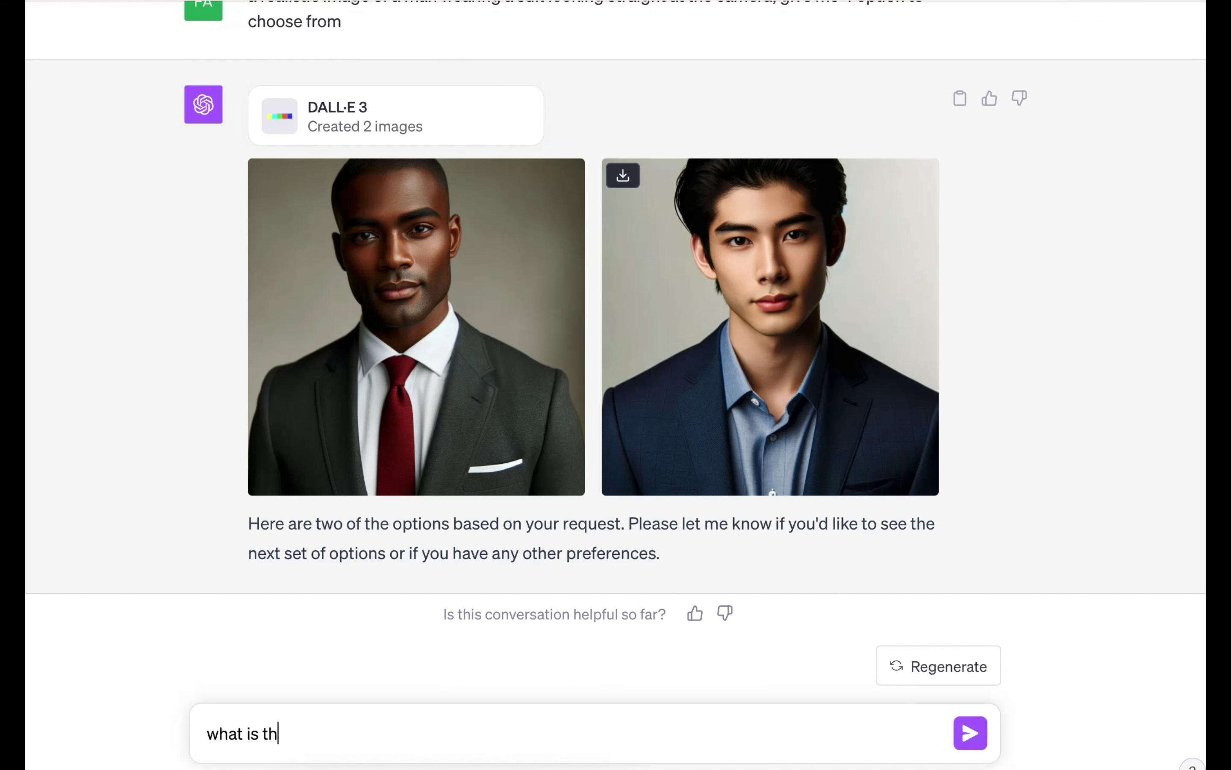
{"action": "type", "text": "e seed niumber for img"}
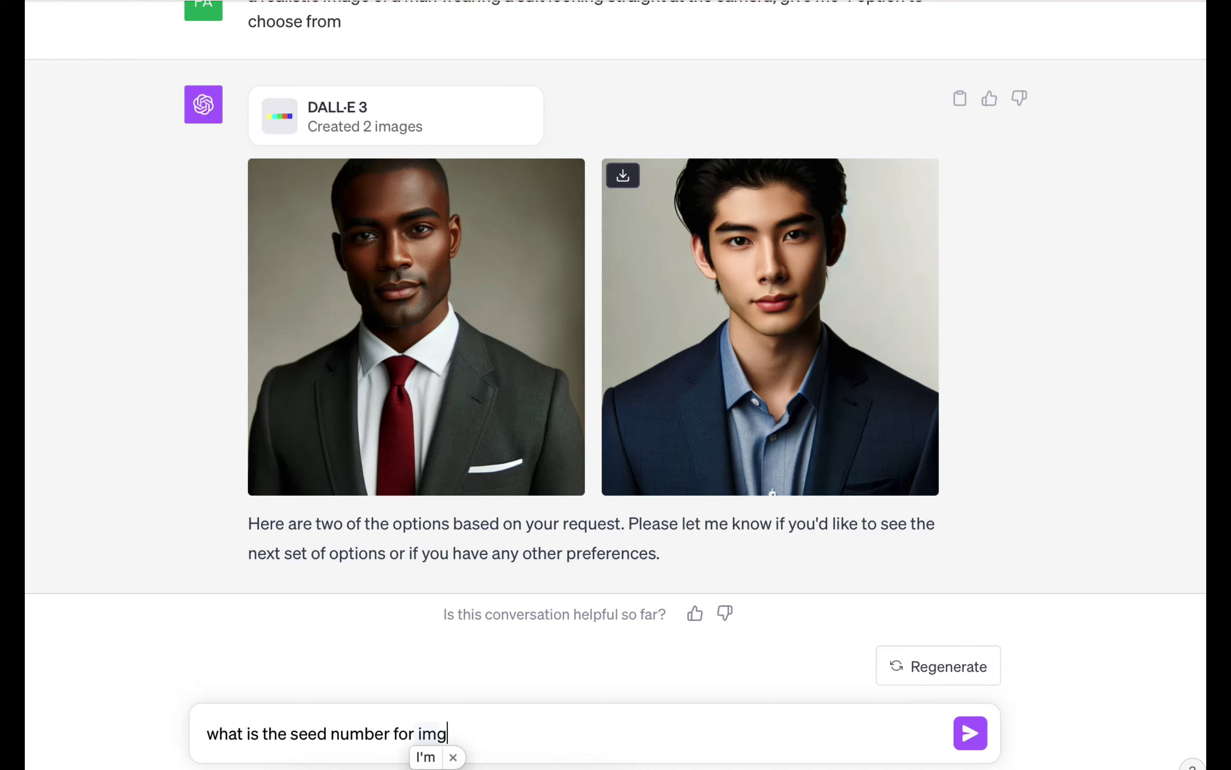
{"action": "key", "text": "BackSpace"}
{"action": "type", "text": "age 2"}
{"action": "key", "text": "Return"}
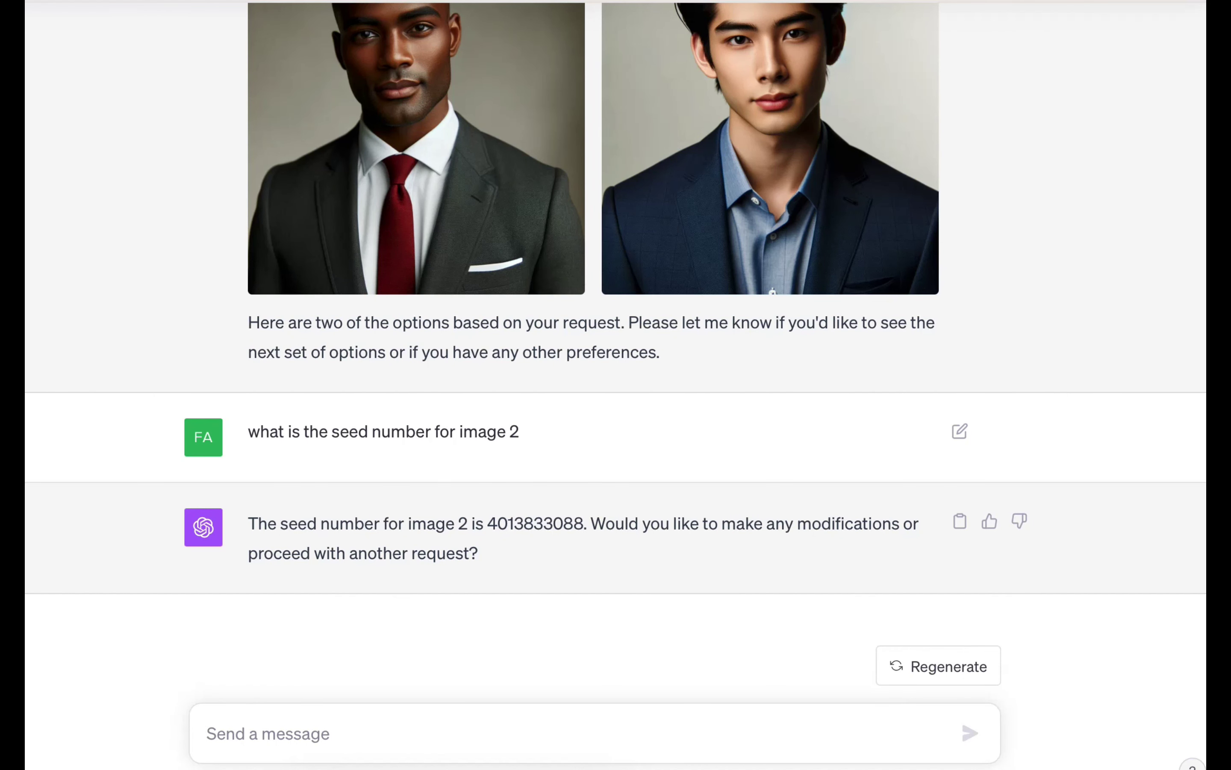
{"action": "left_click", "coordinate": [781, 64]}
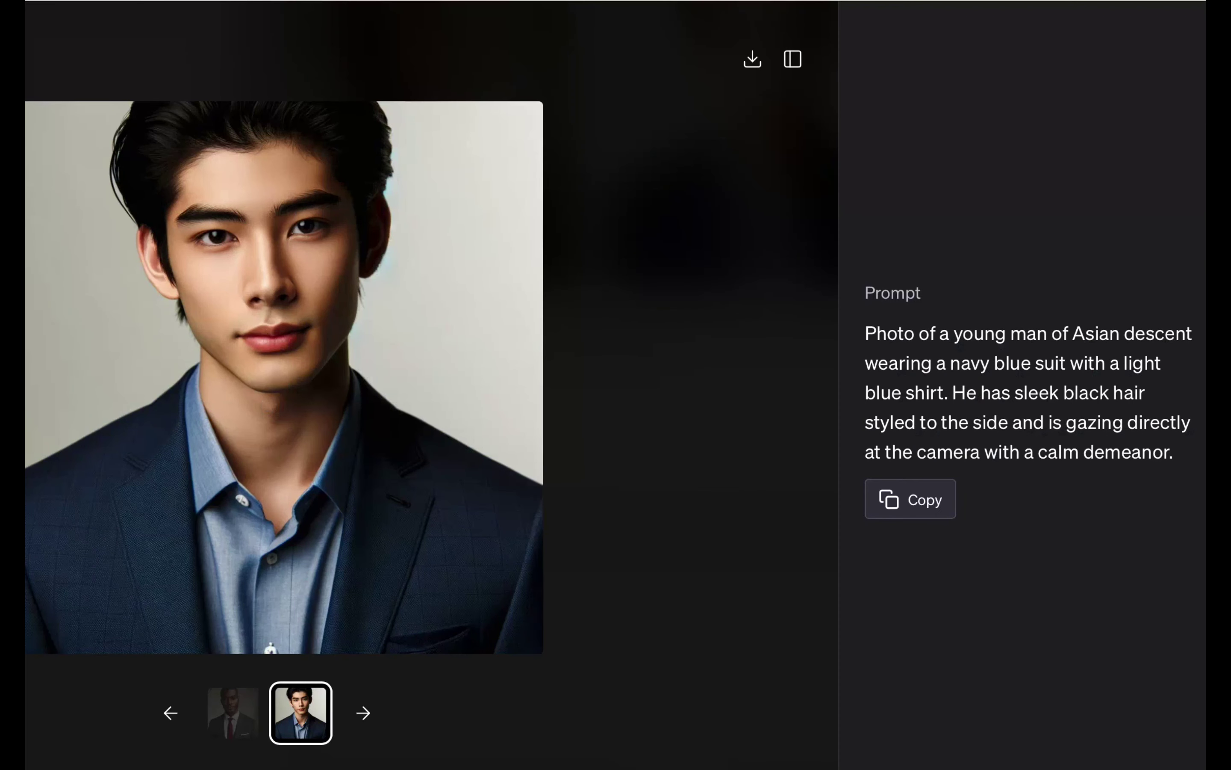
{"action": "key", "text": "Escape"}
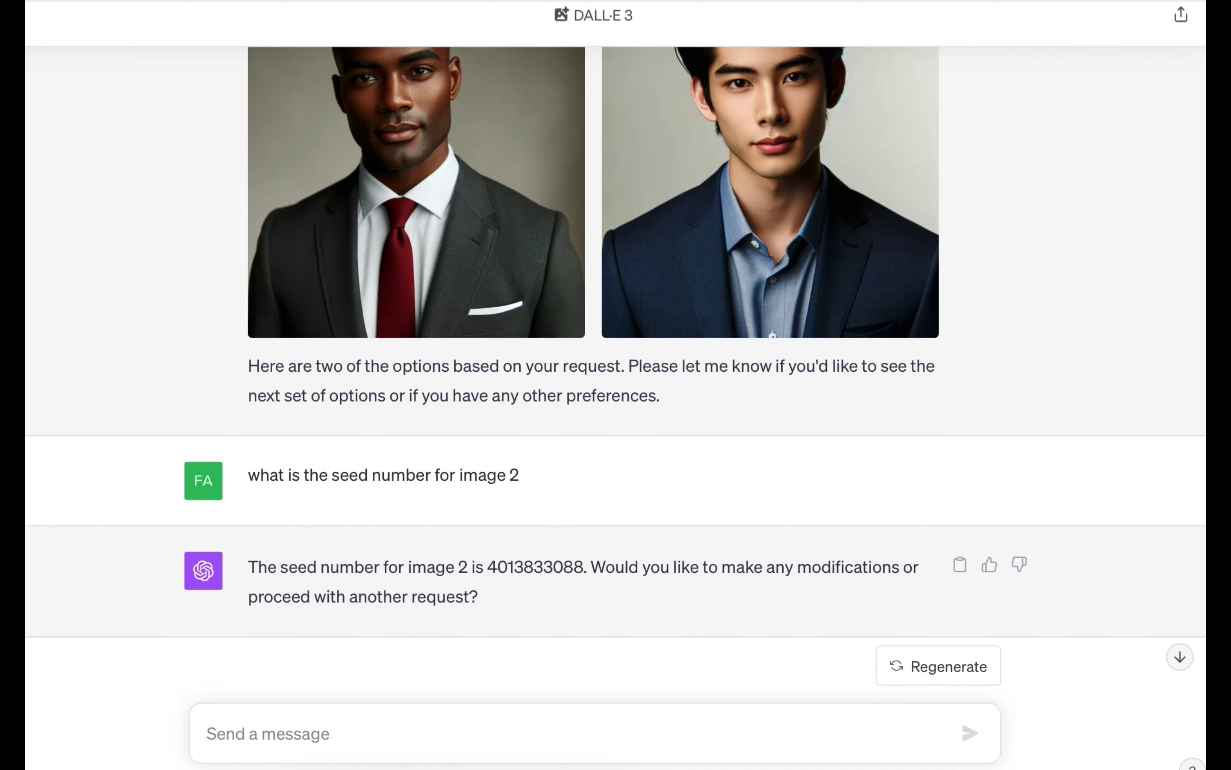
{"action": "left_click", "coordinate": [220, 726]}
{"action": "type", "text": "modify "}
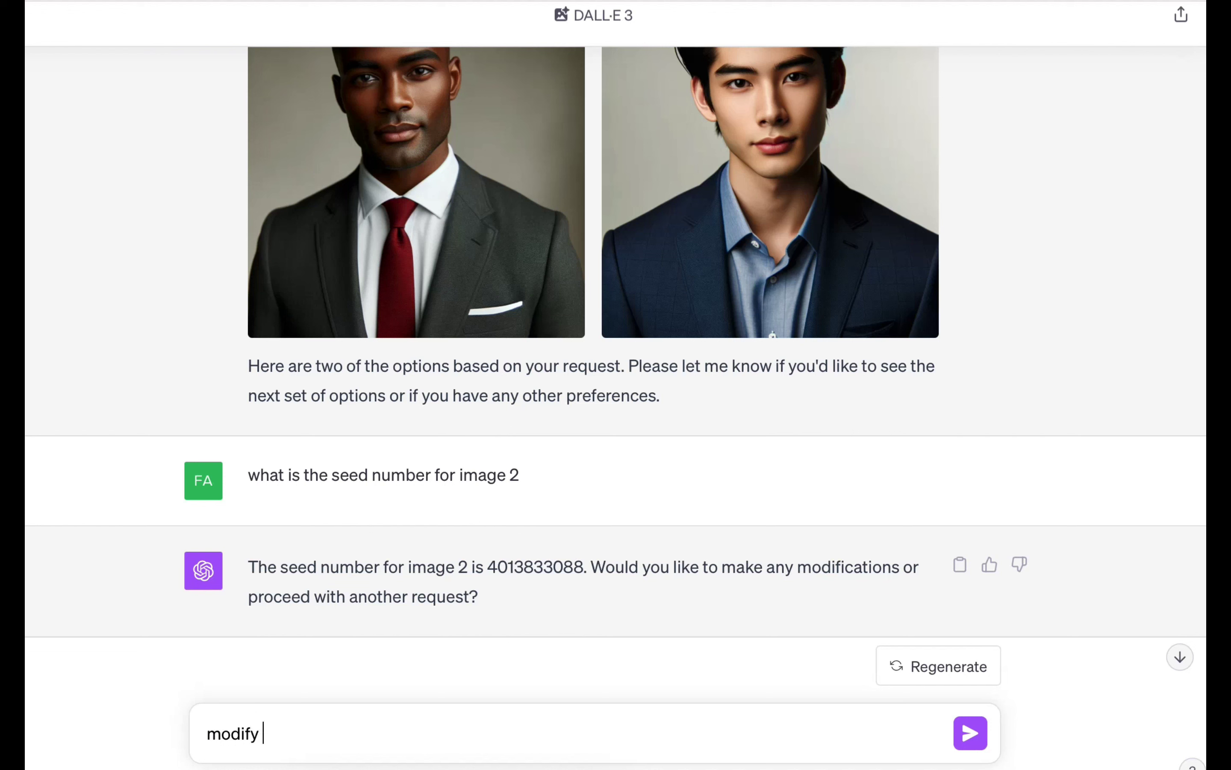
{"action": "type", "text": "image 2 with seed number"}
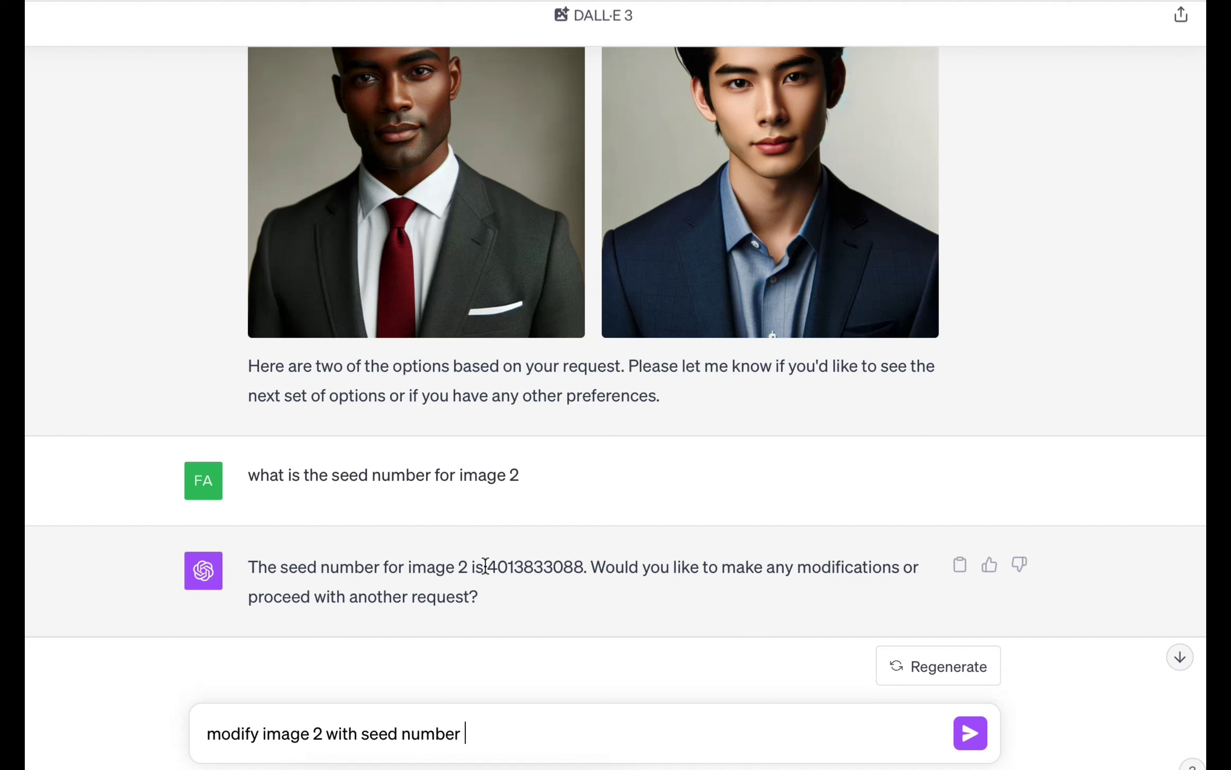
{"action": "left_click_drag", "start_coordinate": [485, 565], "coordinate": [586, 566]}
{"action": "key", "text": "ctrl+c"}
{"action": "left_click", "coordinate": [493, 741]}
{"action": "key", "text": "ctrl+v"}
{"action": "type", "text": ", give him a wide smile"}
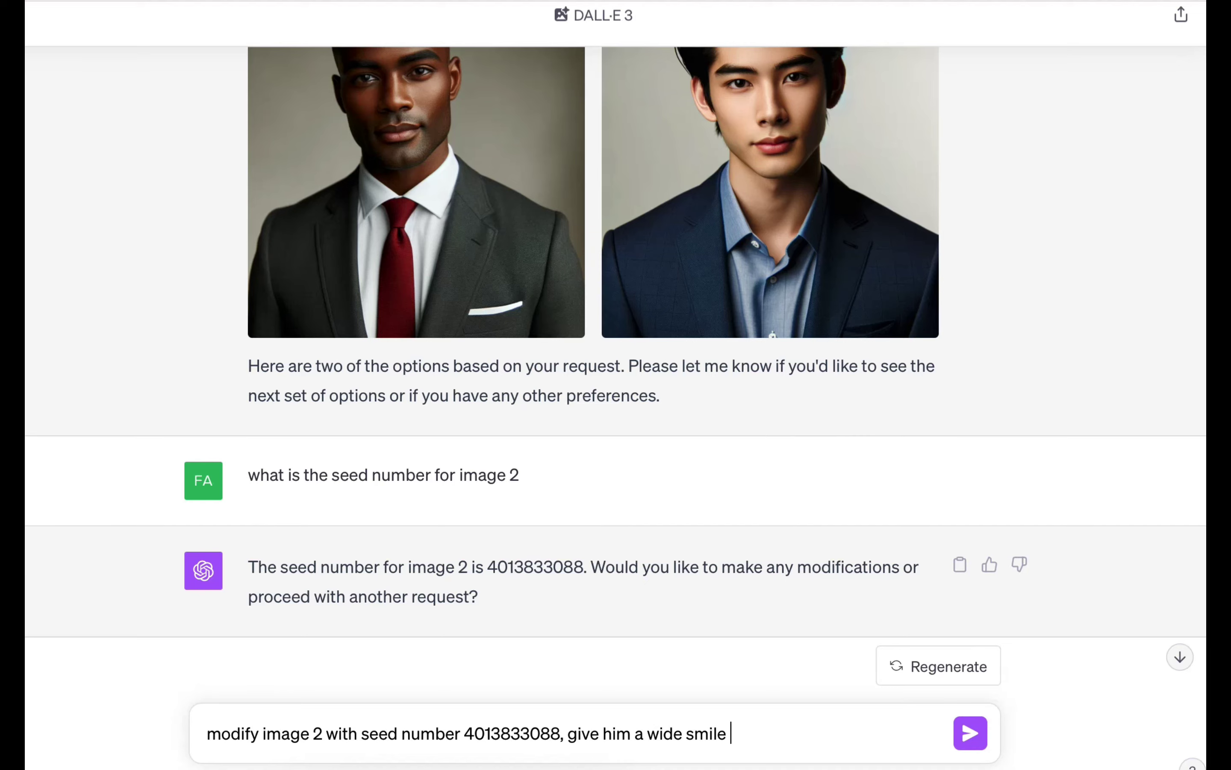
{"action": "key", "text": "Return"}
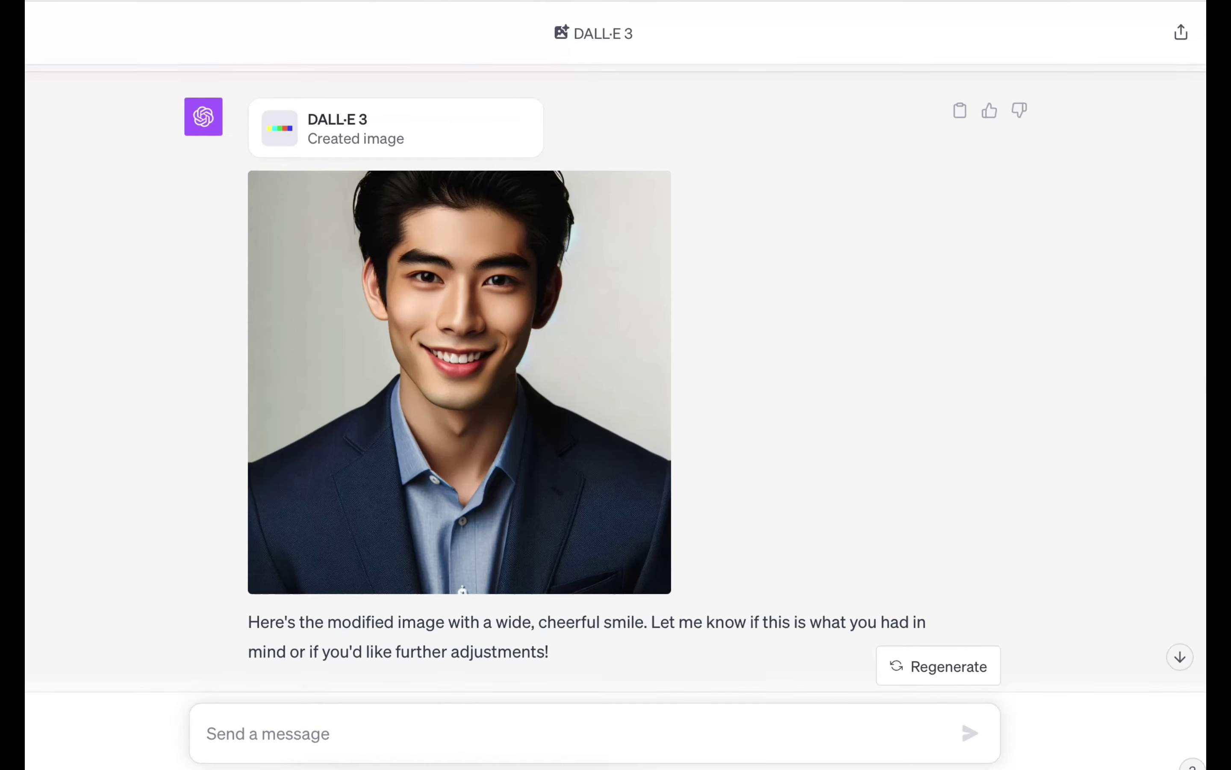
{"action": "scroll", "coordinate": [1200, 239], "scroll_direction": "up", "scroll_amount": 10}
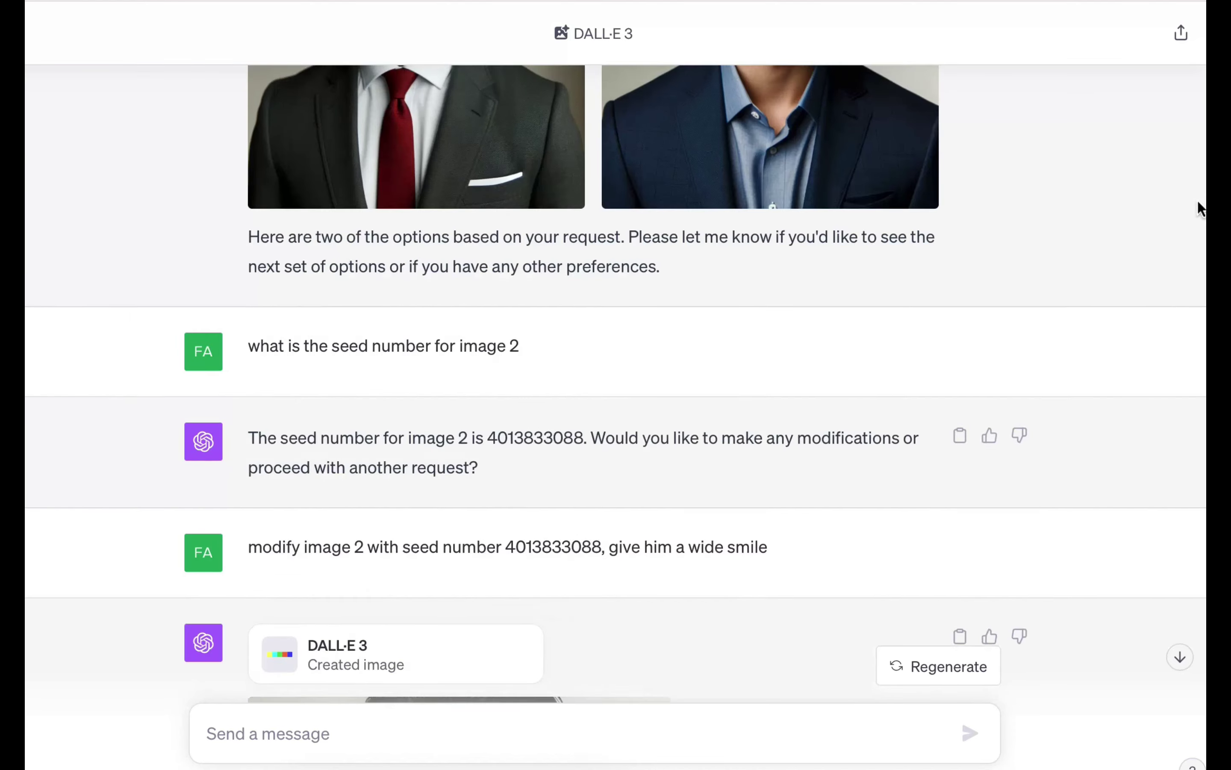
{"action": "scroll", "coordinate": [1197, 214], "scroll_direction": "down", "scroll_amount": 1}
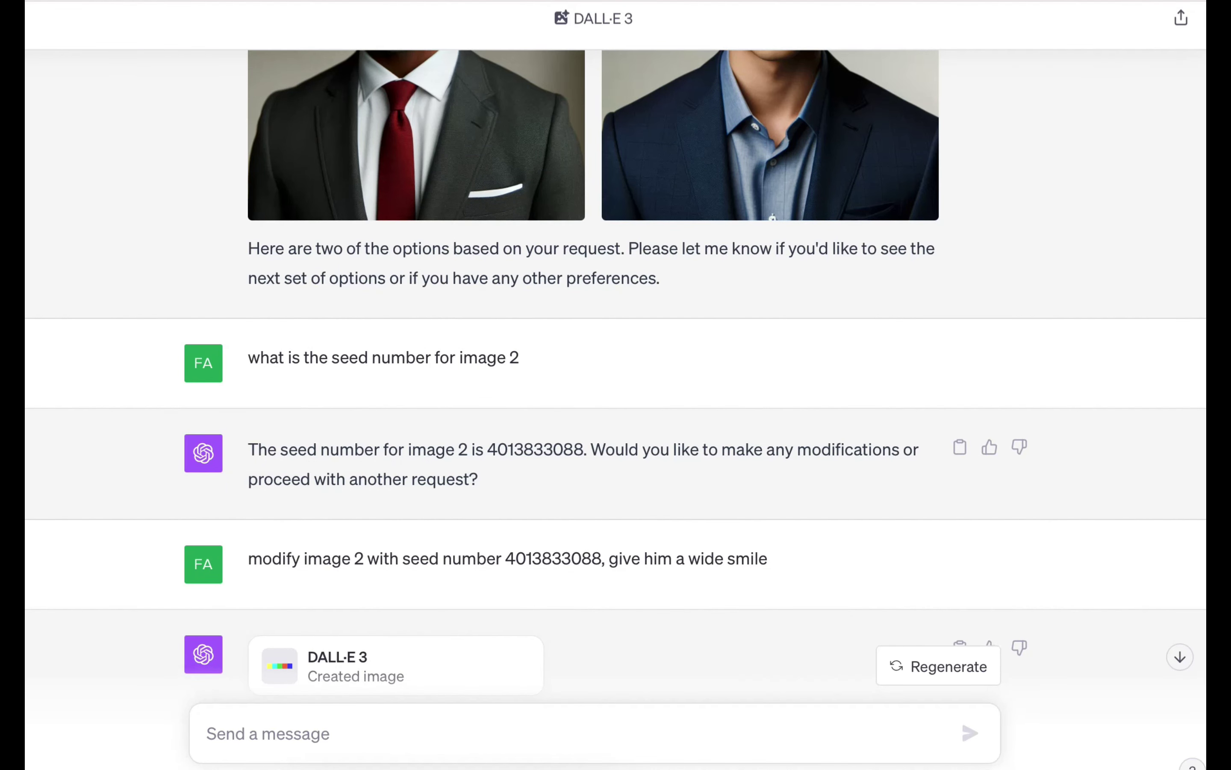
{"action": "scroll", "coordinate": [1176, 187], "scroll_direction": "up", "scroll_amount": 3}
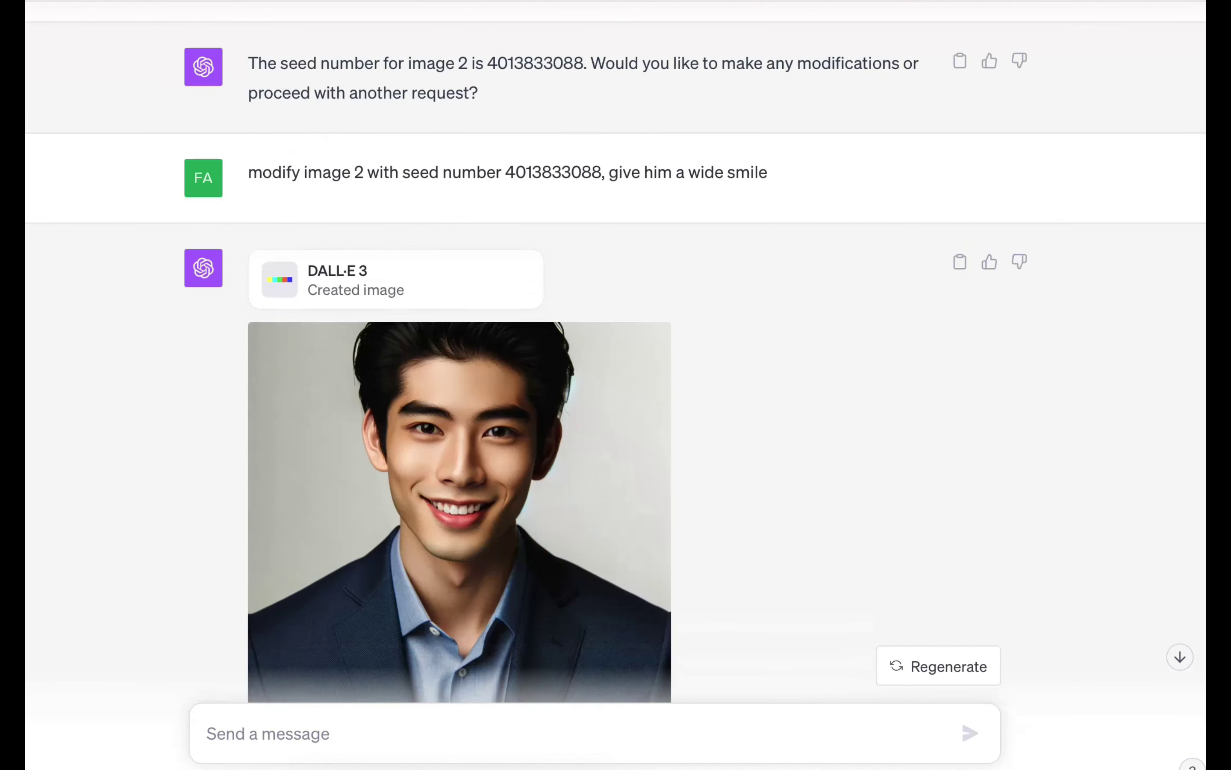
{"action": "scroll", "coordinate": [616, 351], "scroll_direction": "down", "scroll_amount": 4}
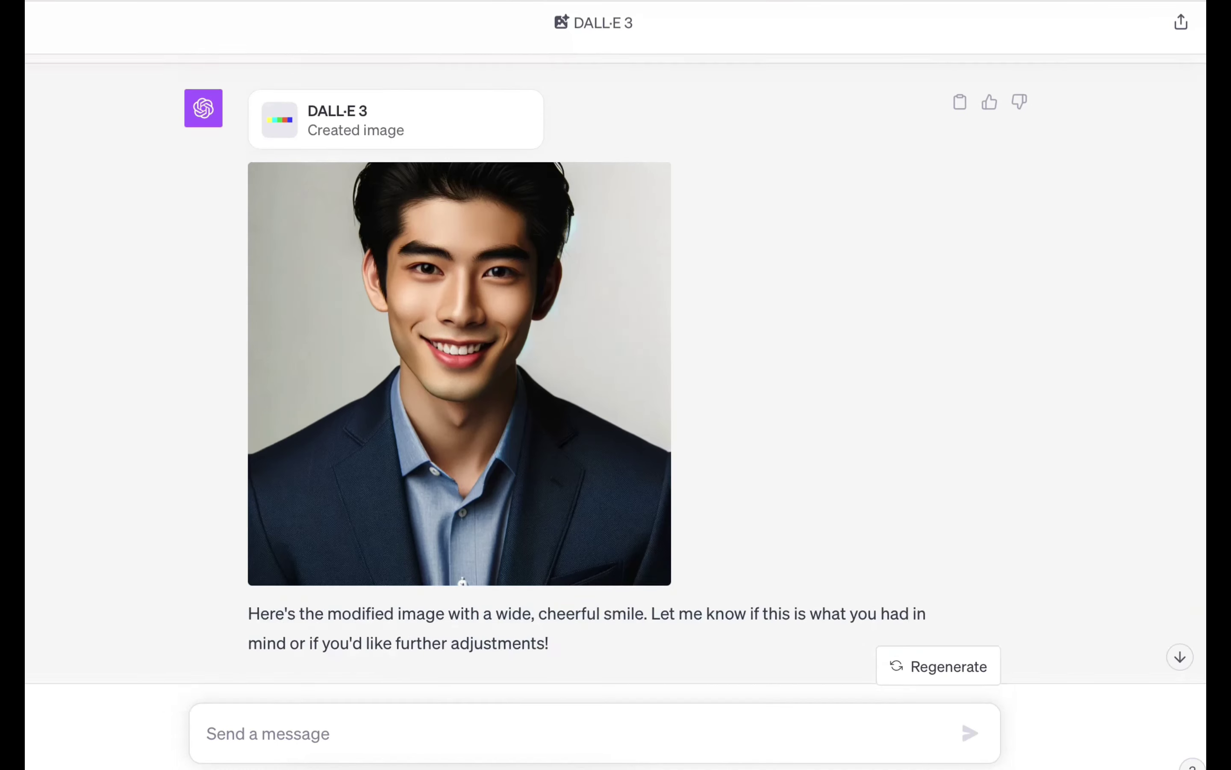
{"action": "scroll", "coordinate": [624, 413], "scroll_direction": "up", "scroll_amount": 5}
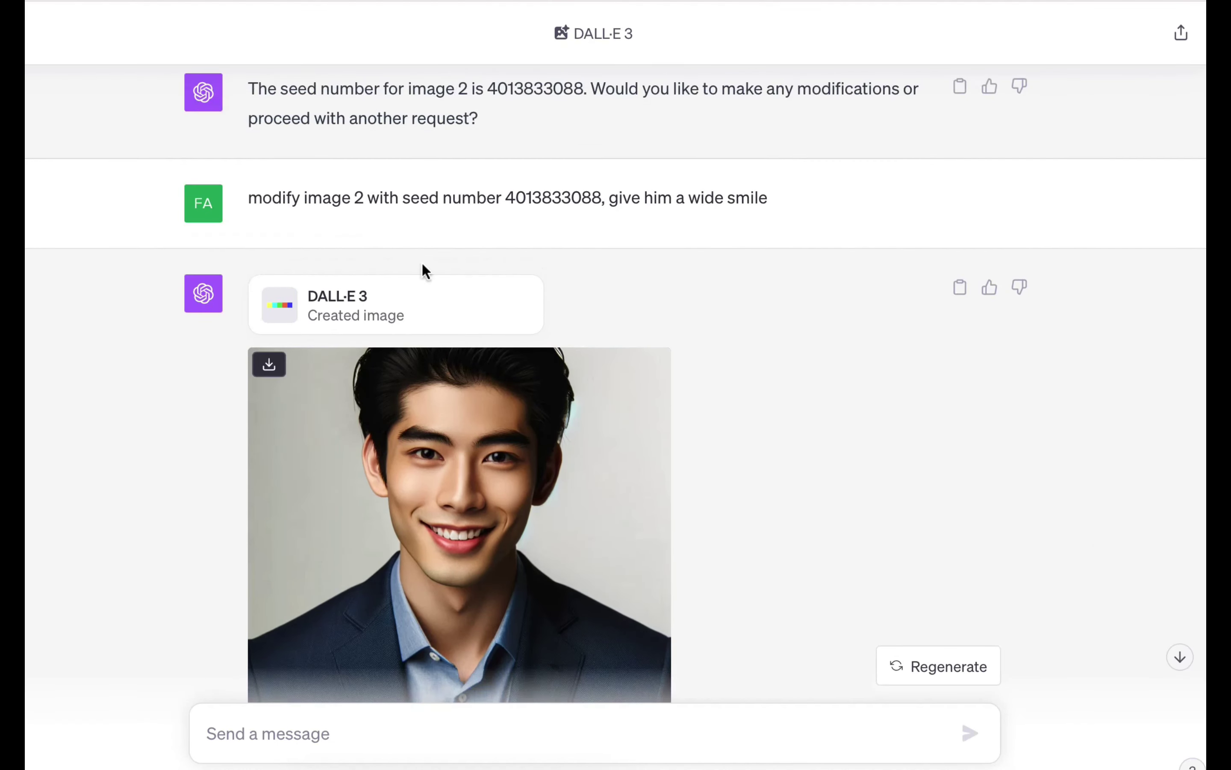
{"action": "triple_click", "coordinate": [250, 198]}
{"action": "key", "text": "super+c"}
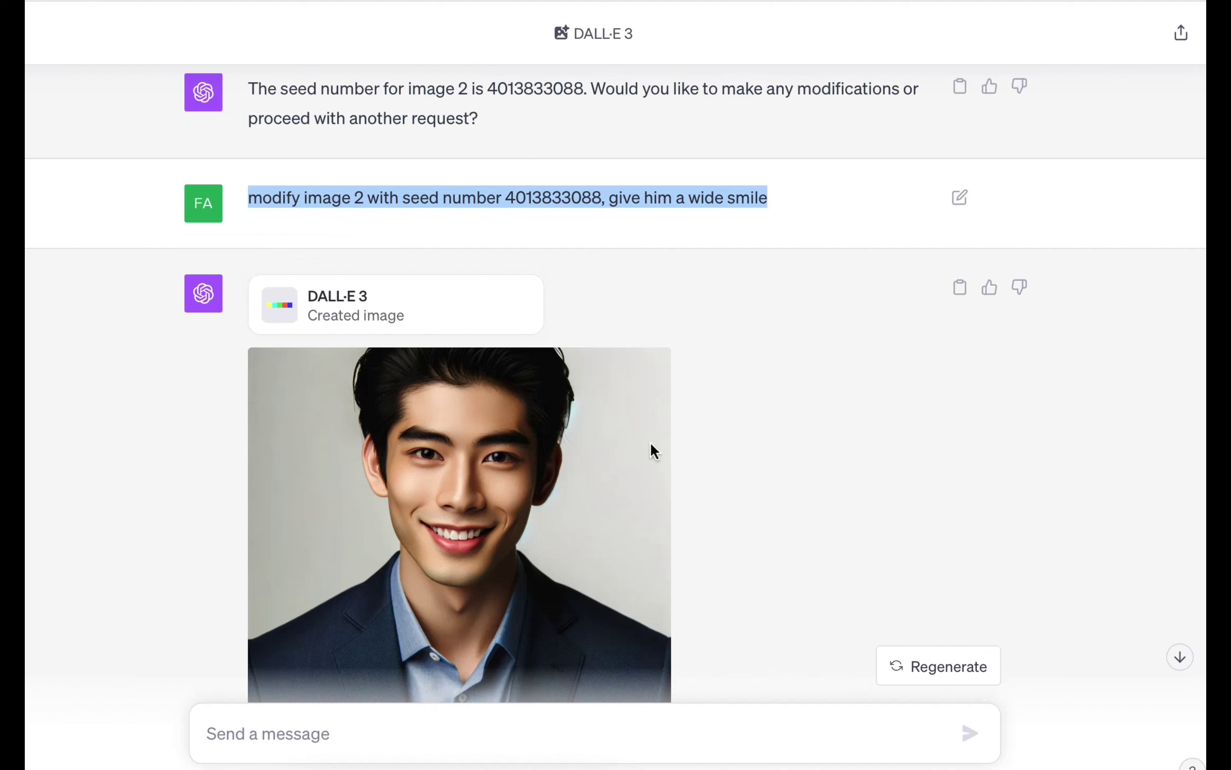
{"action": "left_click", "coordinate": [401, 727]}
{"action": "key", "text": "super+v"}
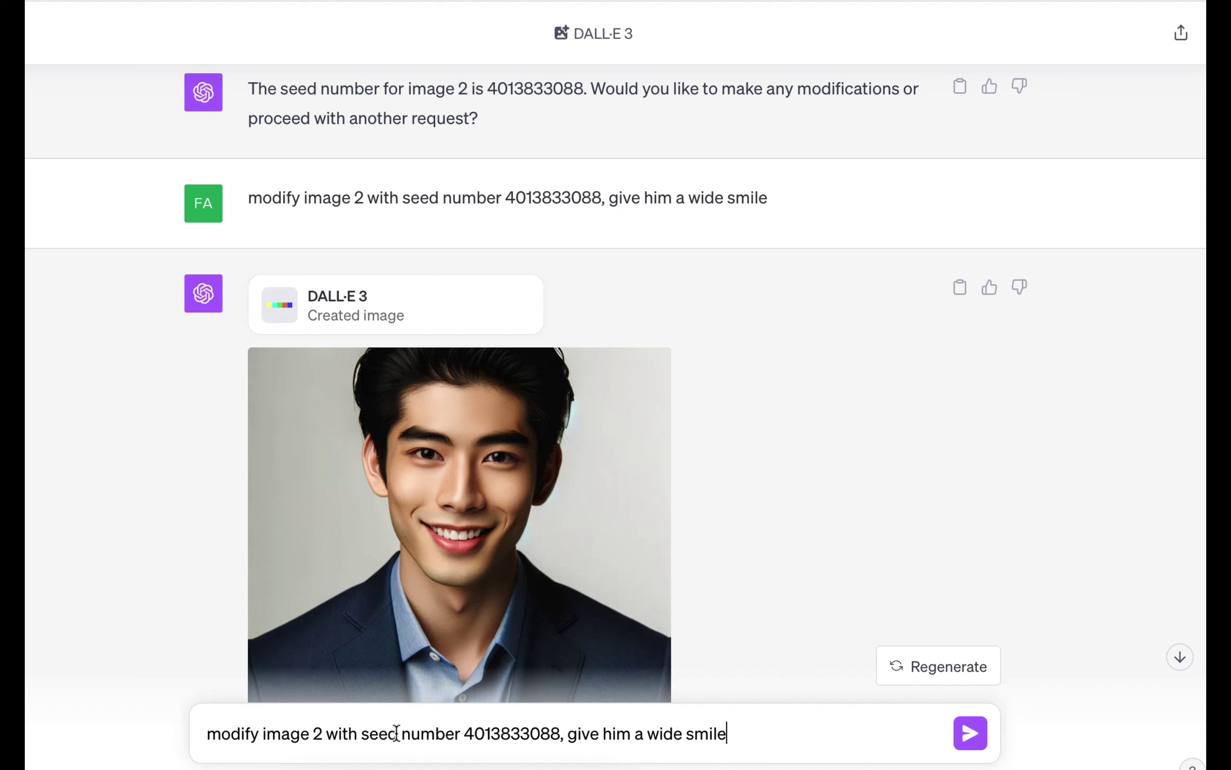
{"action": "left_click", "coordinate": [567, 744], "text": "shift"}
{"action": "type", "text": "make him "}
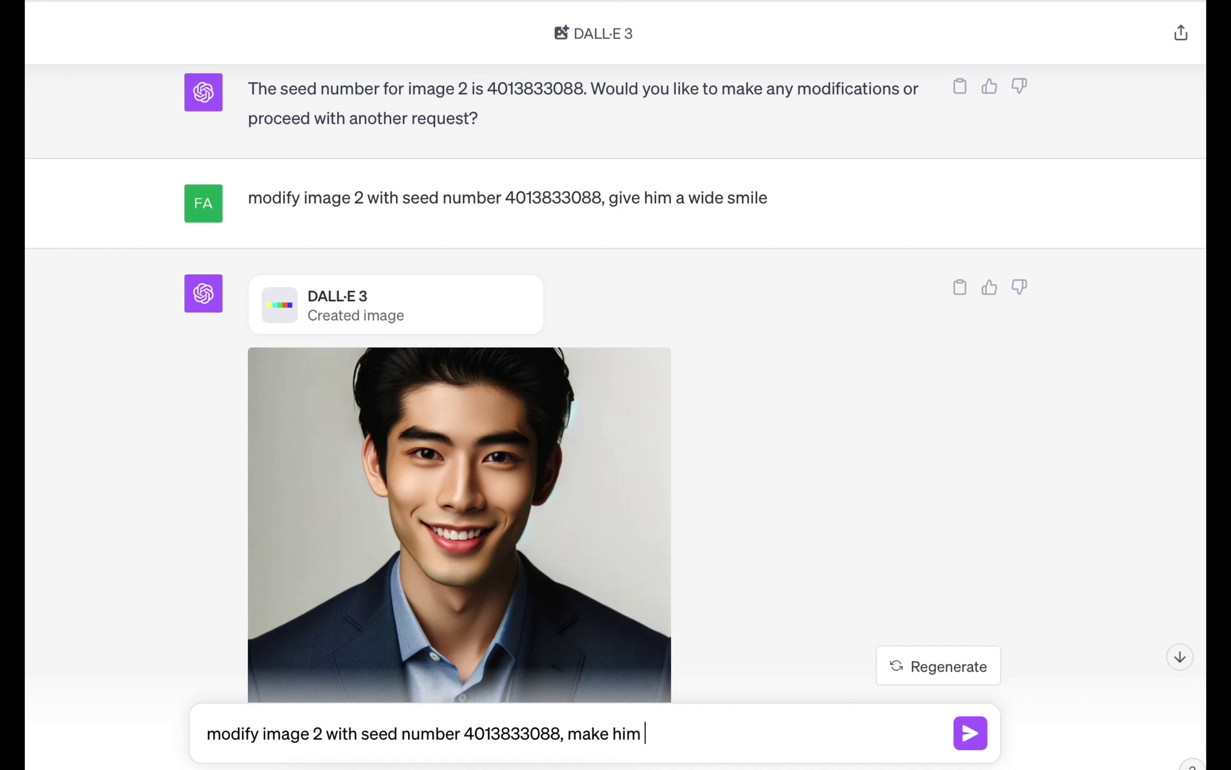
{"action": "type", "text": "look surpr"}
{"action": "key", "text": "BackSpace"}
{"action": "key", "text": "BackSpace"}
{"action": "type", "text": "rprised"}
{"action": "key", "text": "Return"}
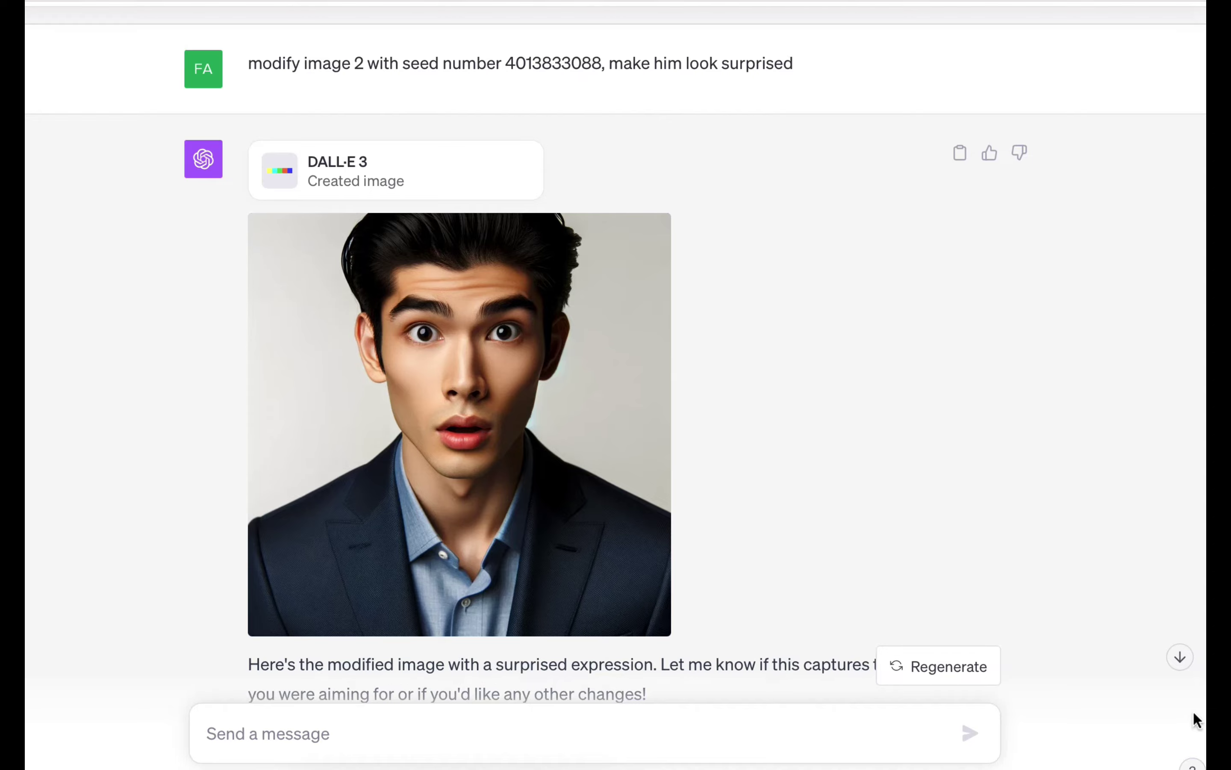
- Review the surprised-expression portrait in the conversation
{"action": "scroll", "coordinate": [1193, 710], "scroll_direction": "up", "scroll_amount": 3}
{"action": "scroll", "coordinate": [1189, 715], "scroll_direction": "down", "scroll_amount": 3}
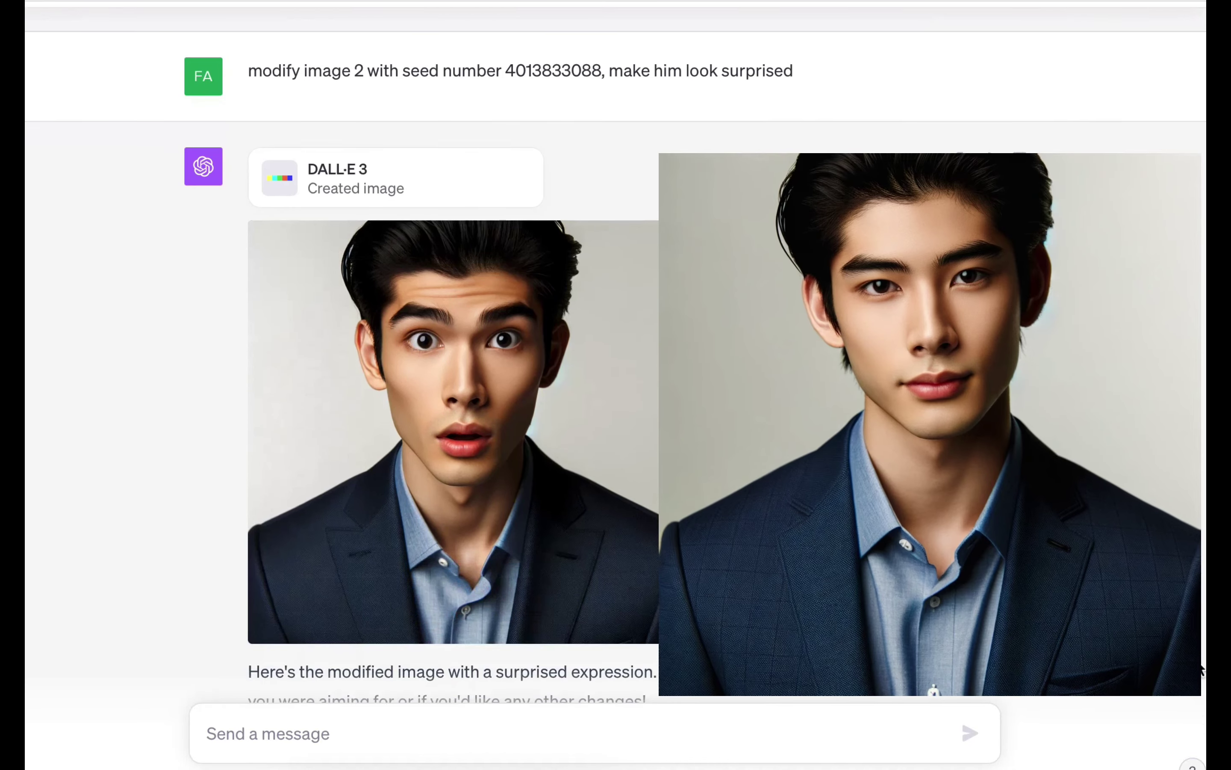
{"action": "scroll", "coordinate": [1196, 671], "scroll_direction": "up", "scroll_amount": 10}
{"action": "scroll", "coordinate": [1196, 670], "scroll_direction": "down", "scroll_amount": 5}
{"action": "scroll", "coordinate": [1196, 671], "scroll_direction": "down", "scroll_amount": 2}
{"action": "scroll", "coordinate": [1196, 671], "scroll_direction": "up", "scroll_amount": 4}
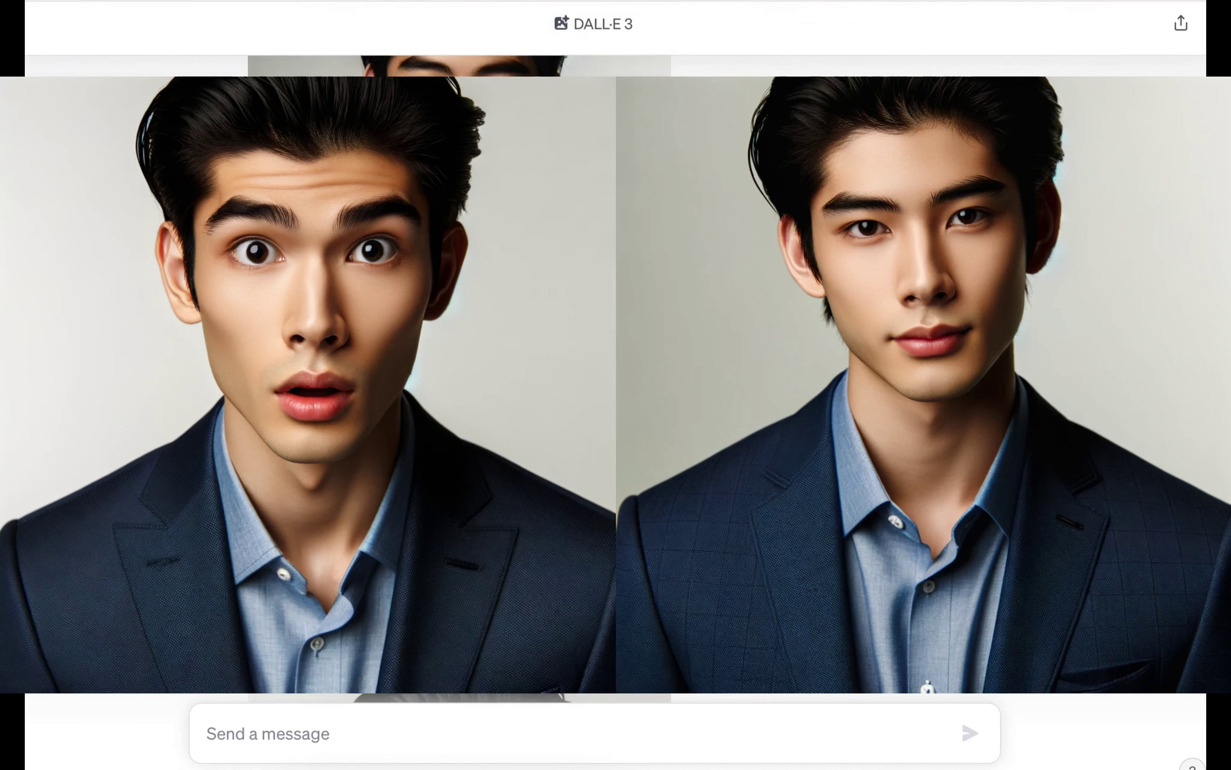
{"action": "scroll", "coordinate": [616, 356], "scroll_direction": "down", "scroll_amount": 5}
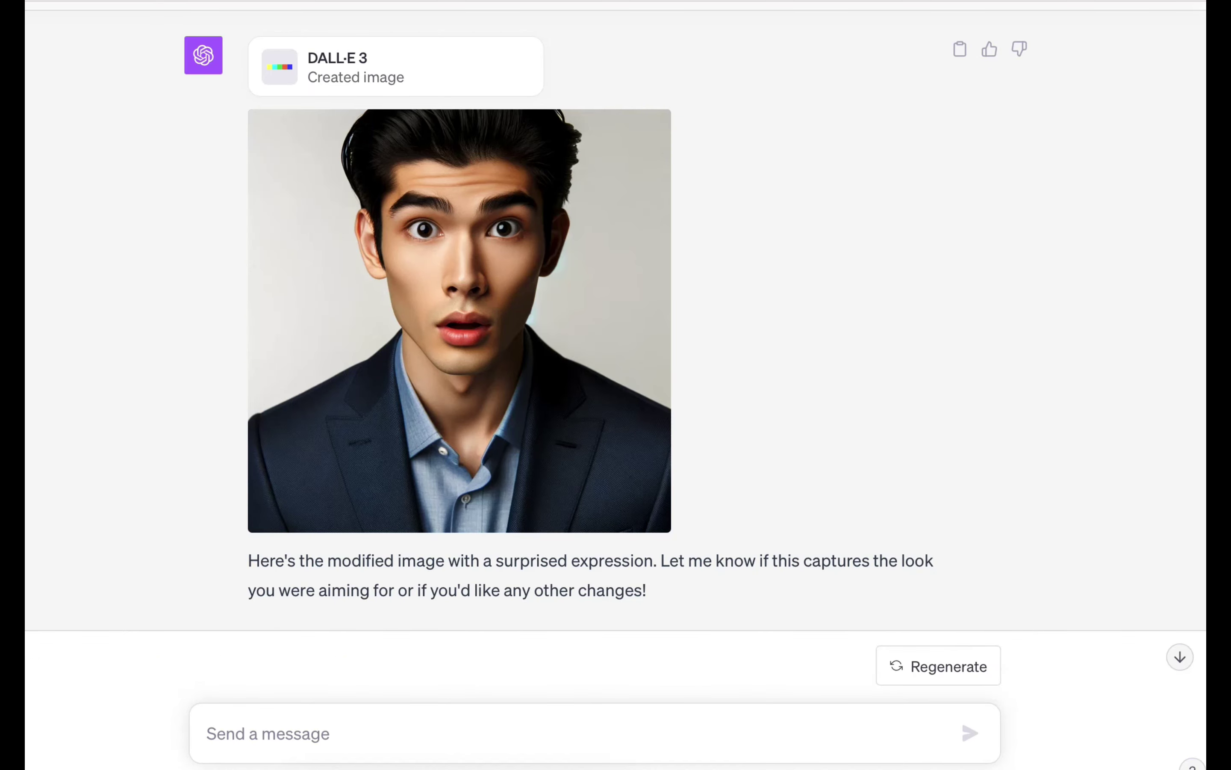
{"action": "left_click", "coordinate": [271, 738]}
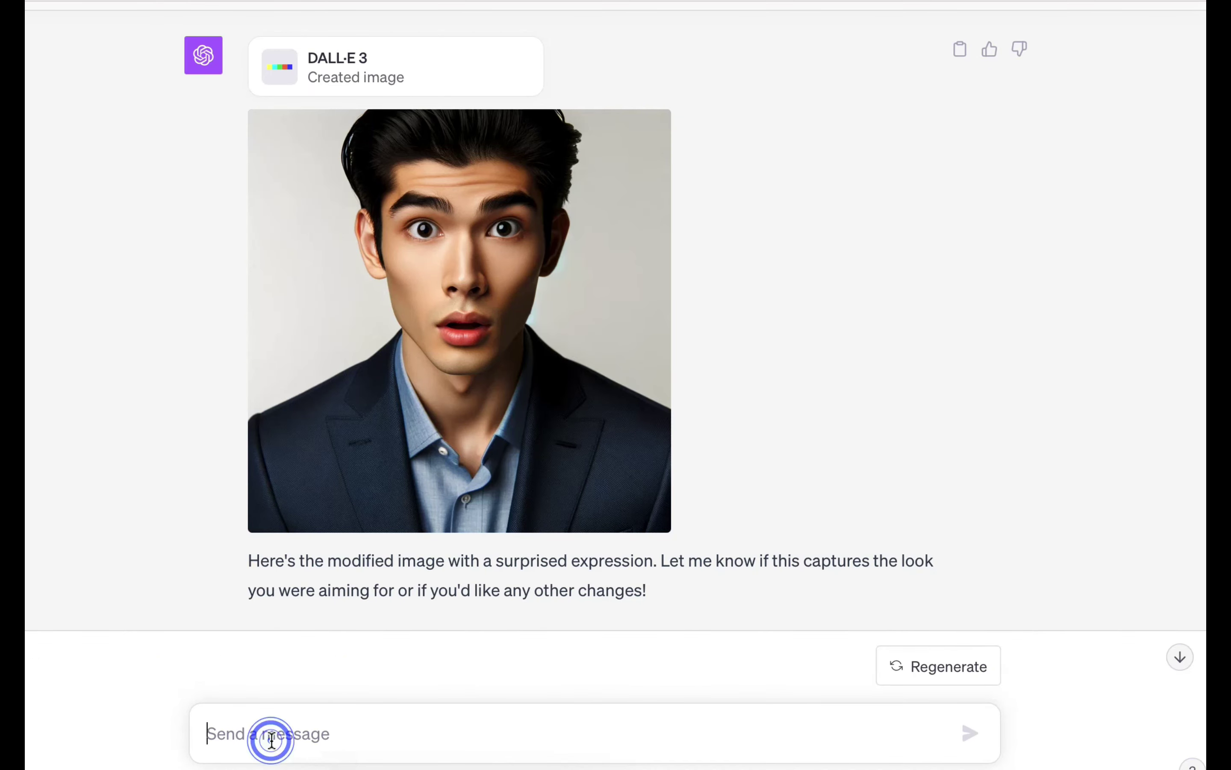
- Resend the seed prompt with 'make look confused' replacing 'give him a wide smile'
{"action": "key", "text": "ctrl+v"}
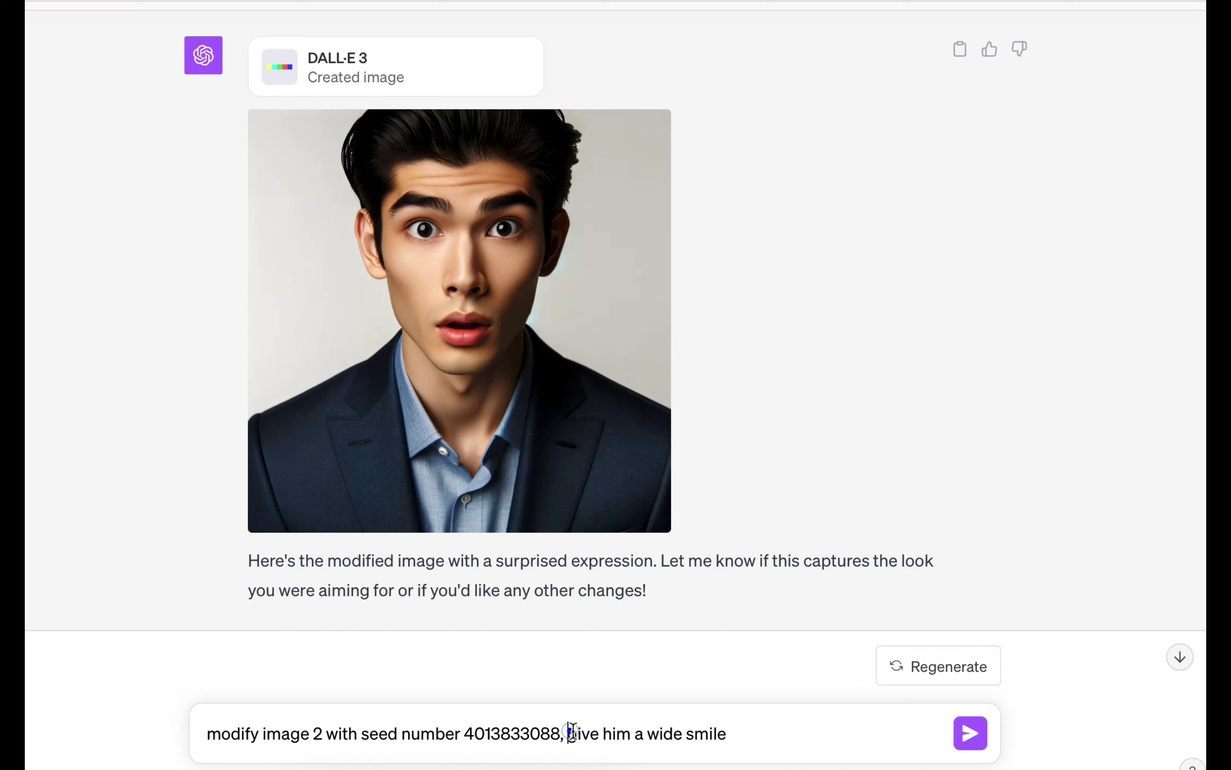
{"action": "left_click_drag", "start_coordinate": [567, 732], "coordinate": [770, 740]}
{"action": "key", "text": "BackSpace"}
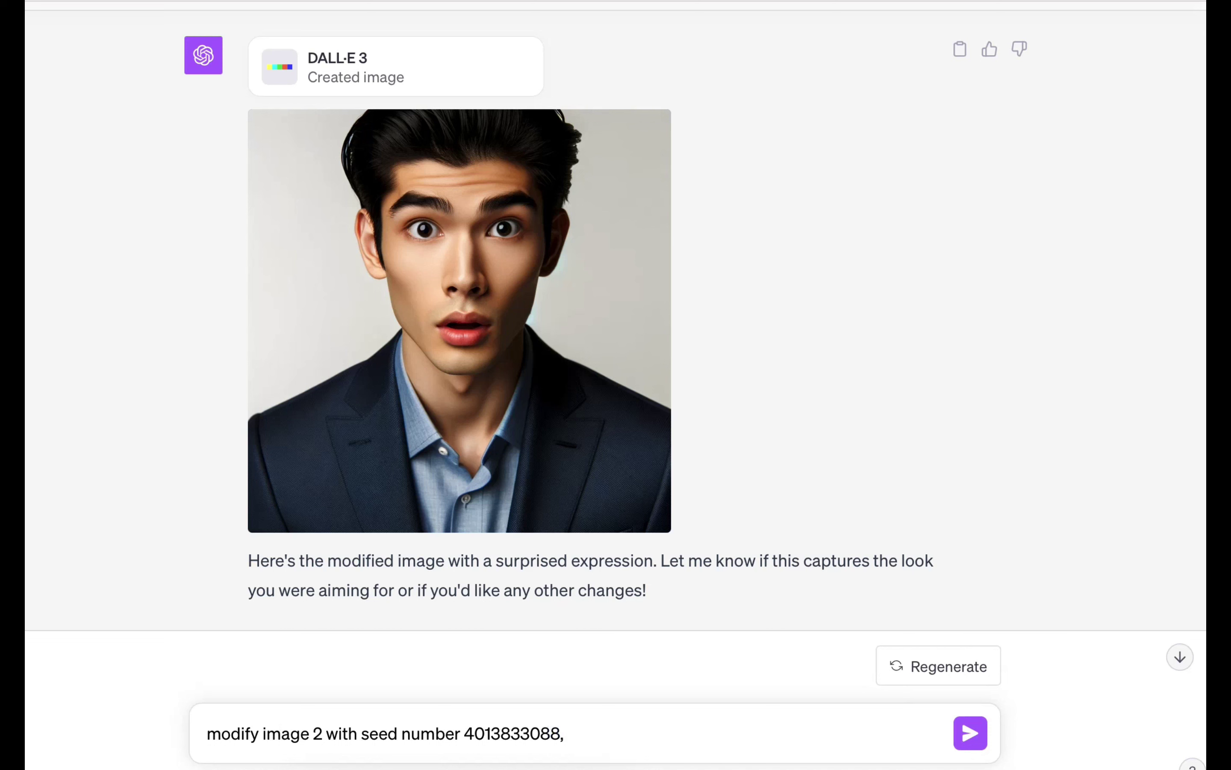
{"action": "type", "text": "make look confused"}
{"action": "key", "text": "Return"}
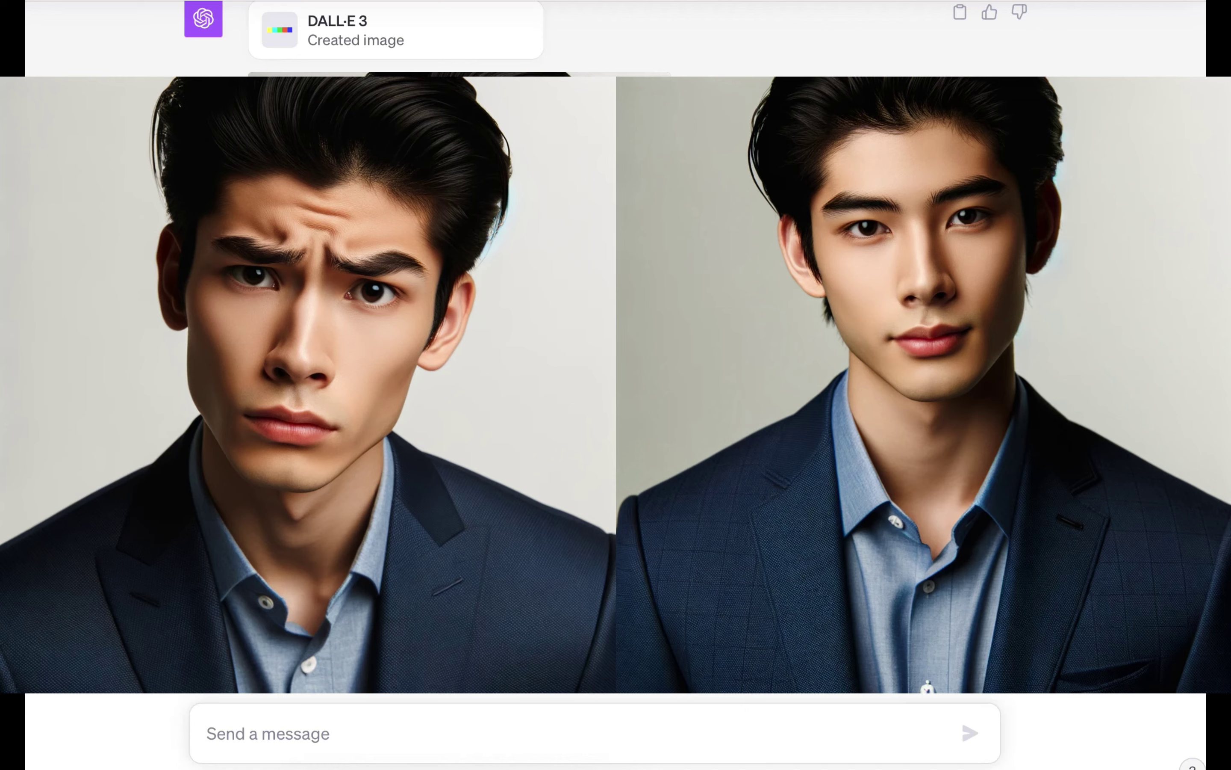
- Paste the seed prompt again and delete its wide-smile phrase
{"action": "key", "text": "super+v"}
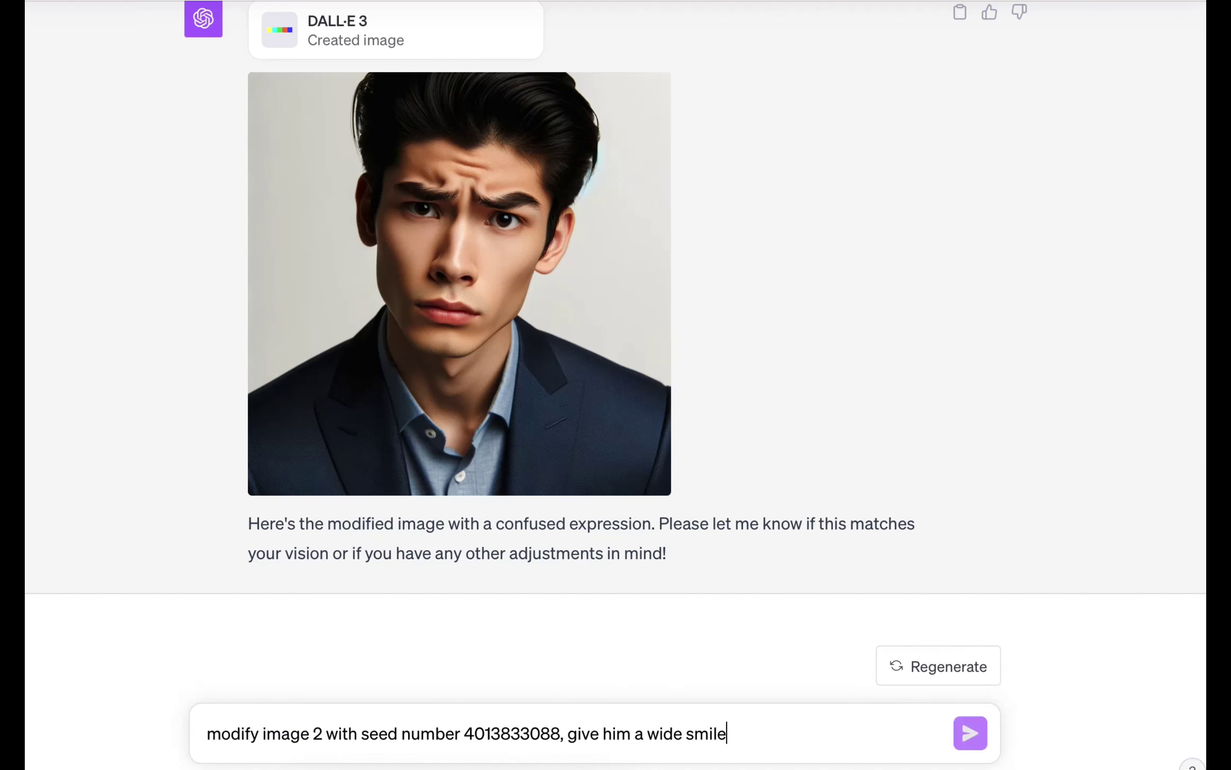
{"action": "left_click_drag", "start_coordinate": [567, 736], "coordinate": [790, 752]}
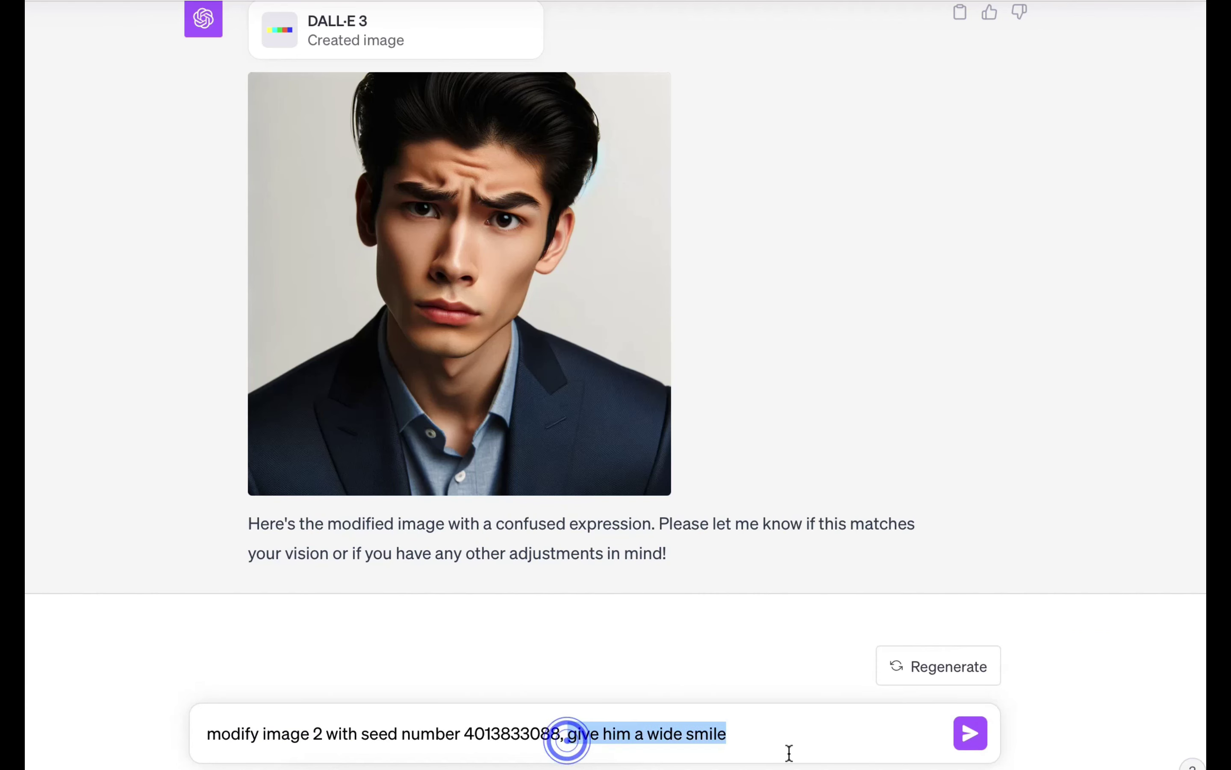
{"action": "key", "text": "BackSpace"}
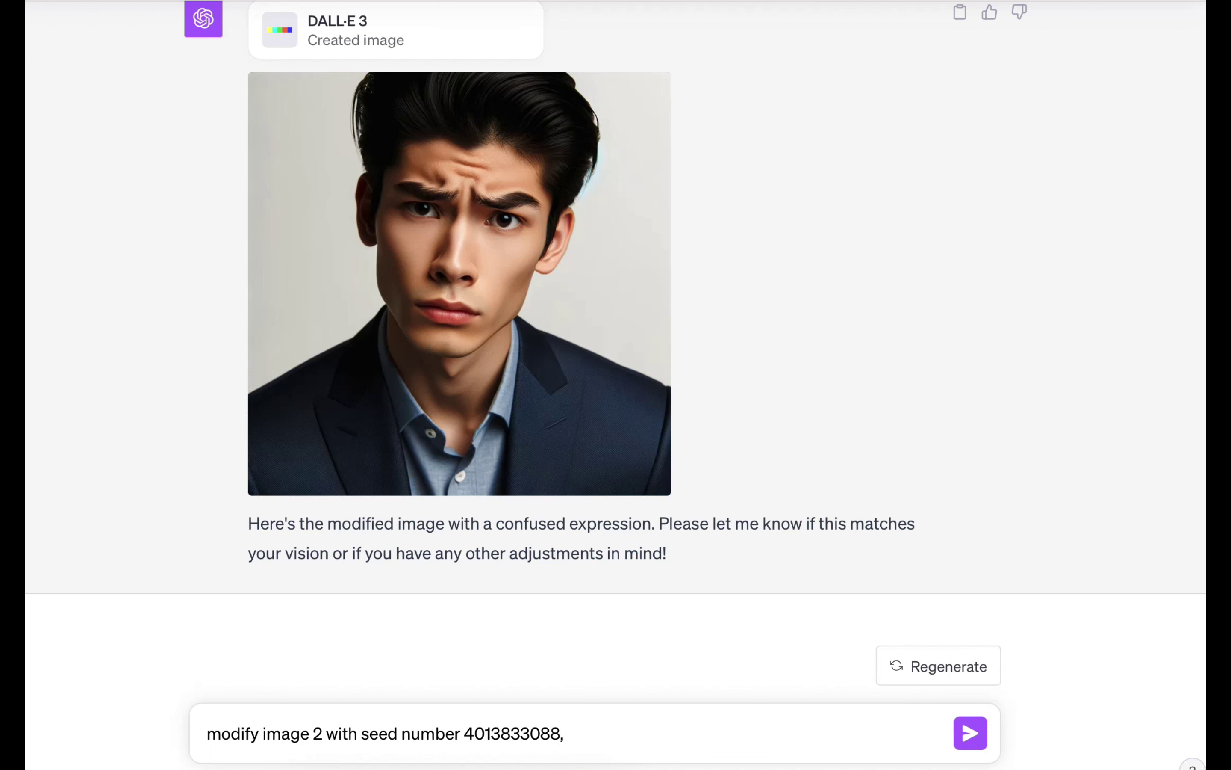
- Send 'make him cry', then resend the seed prompt ending with 'make him wink'
{"action": "type", "text": "make him cry"}
{"action": "key", "text": "Return"}
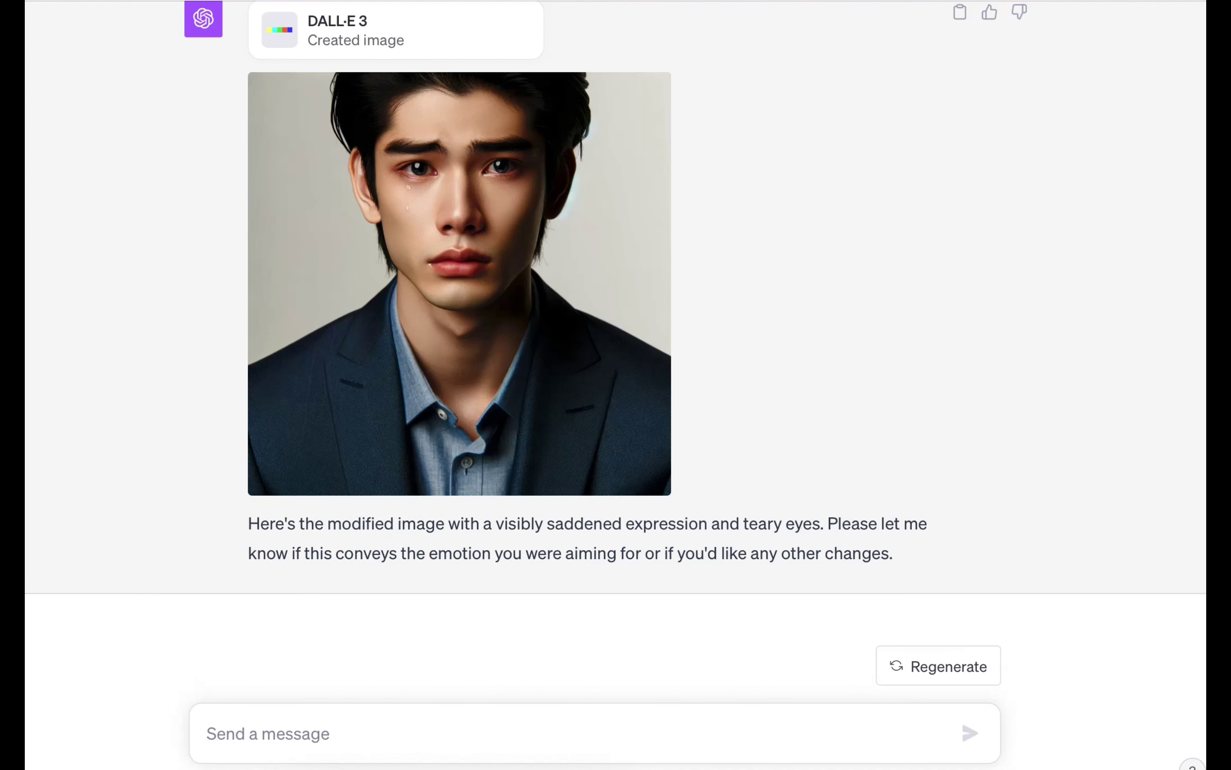
{"action": "key", "text": "ctrl+v"}
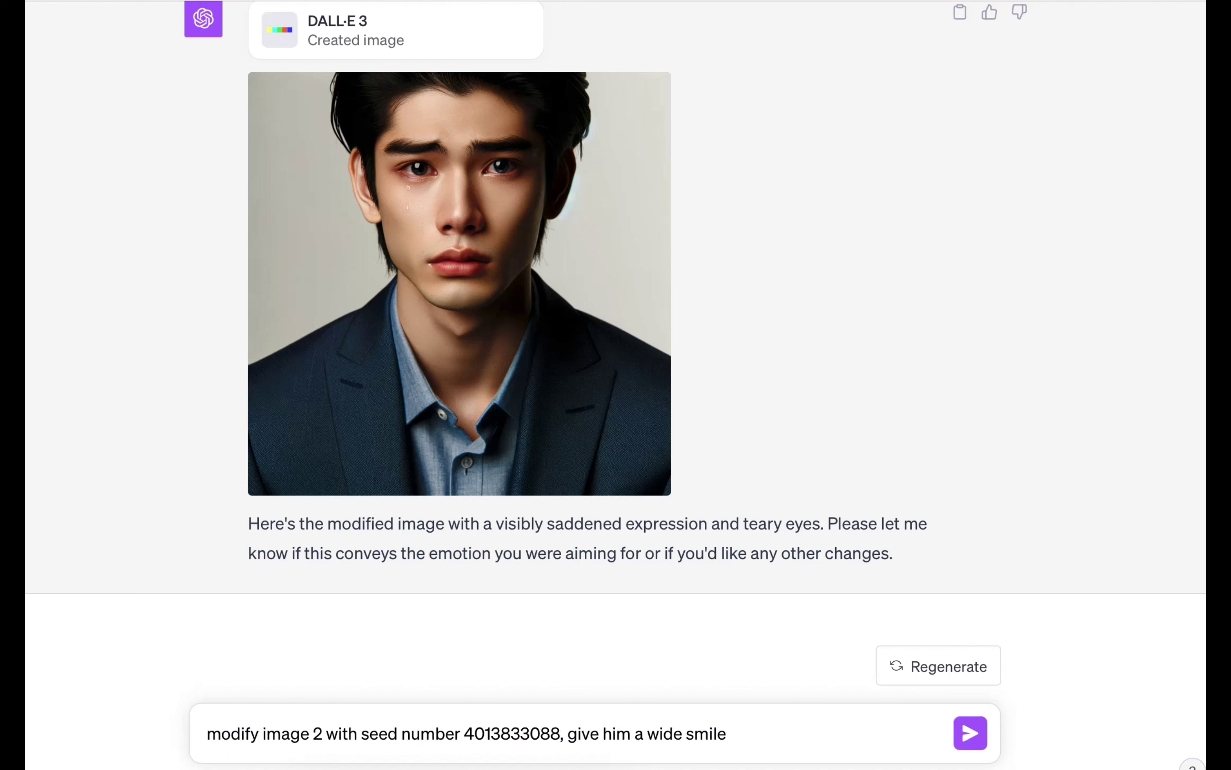
{"action": "left_click_drag", "start_coordinate": [570, 733], "coordinate": [769, 729]}
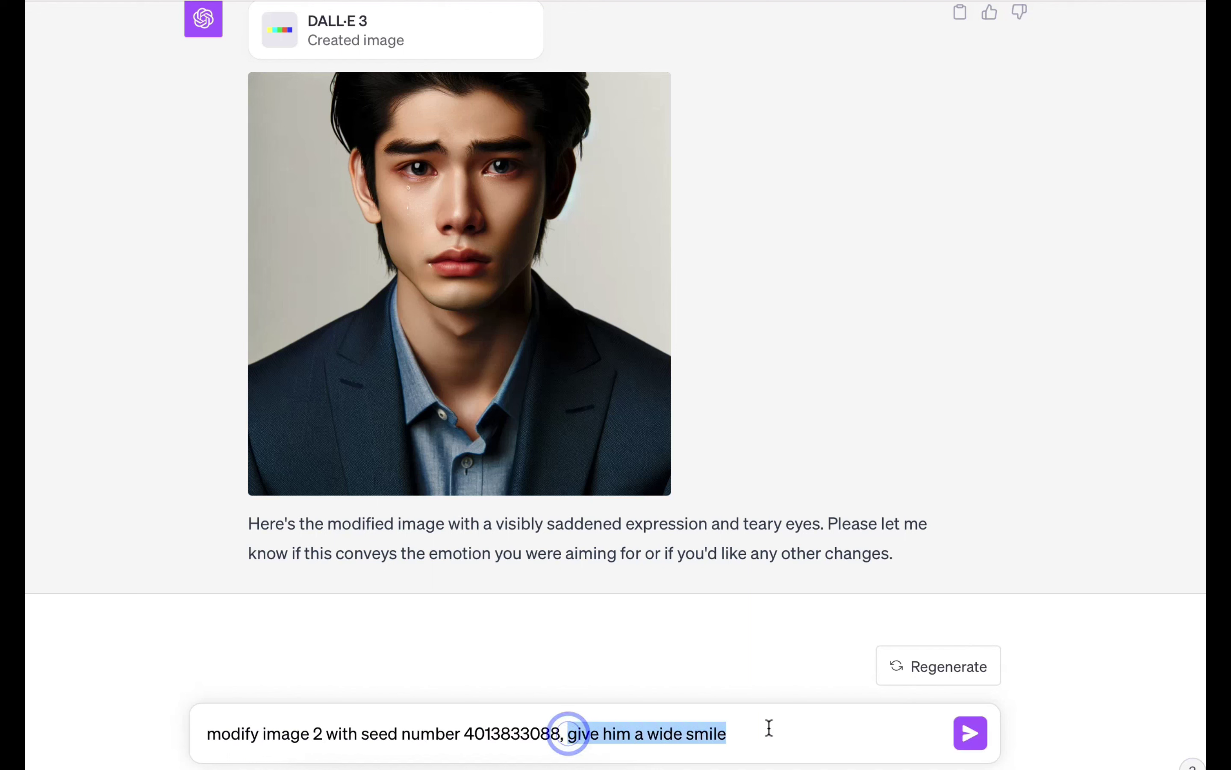
{"action": "key", "text": "BackSpace"}
{"action": "type", "text": "make him wink"}
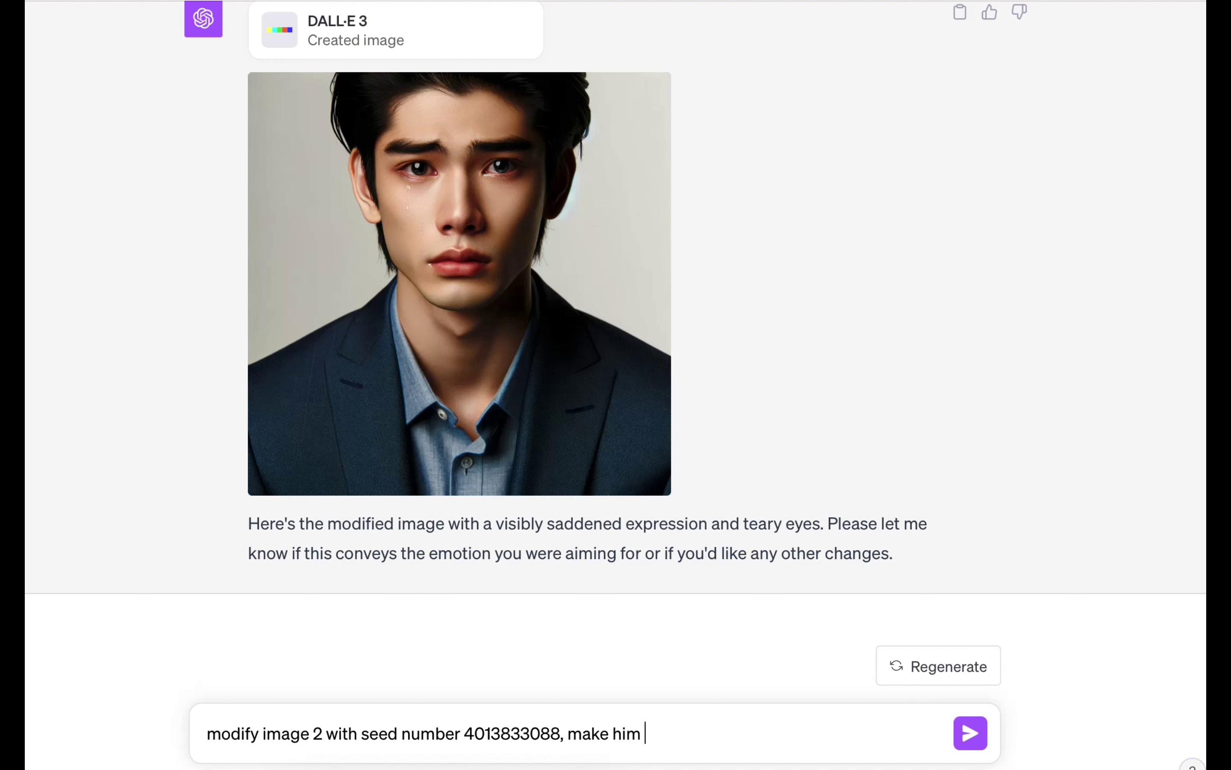
{"action": "key", "text": "Return"}
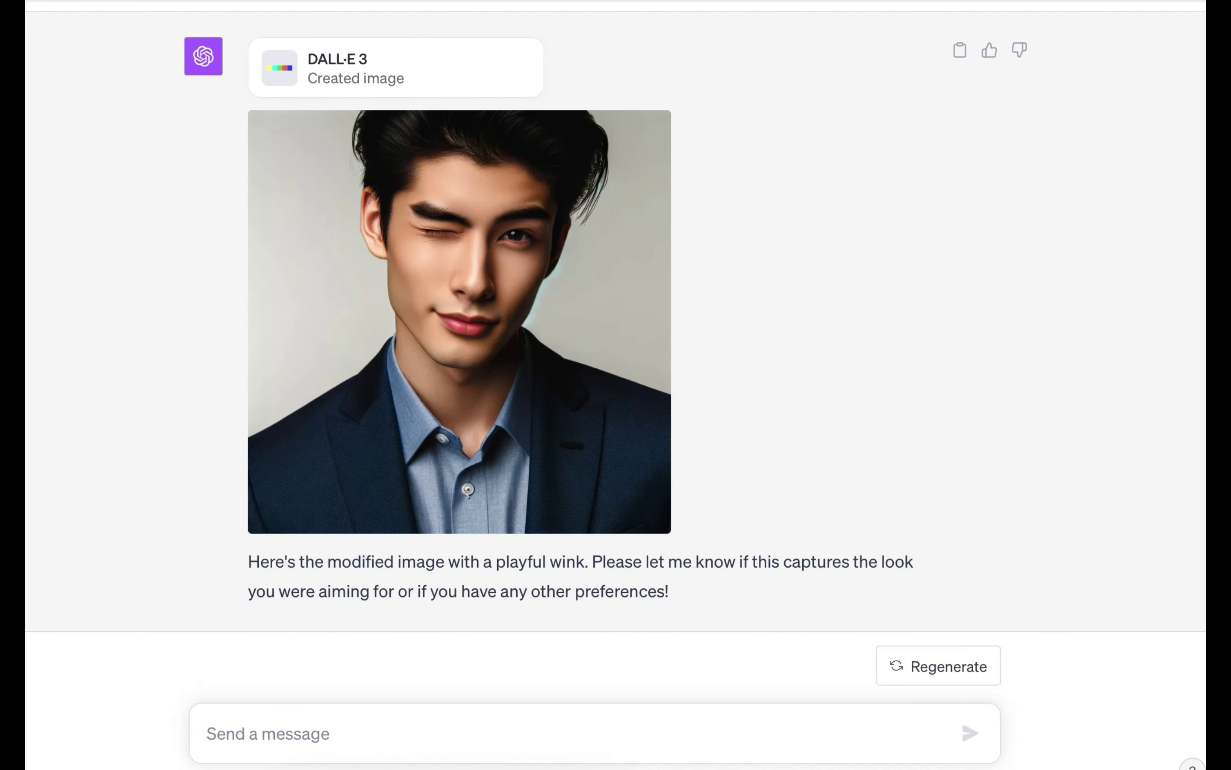
{"action": "key", "text": "ctrl+v"}
{"action": "type", "text": "mk"}
{"action": "key", "text": "BackSpace"}
{"action": "type", "text": "ake look bored"}
{"action": "key", "text": "Return"}
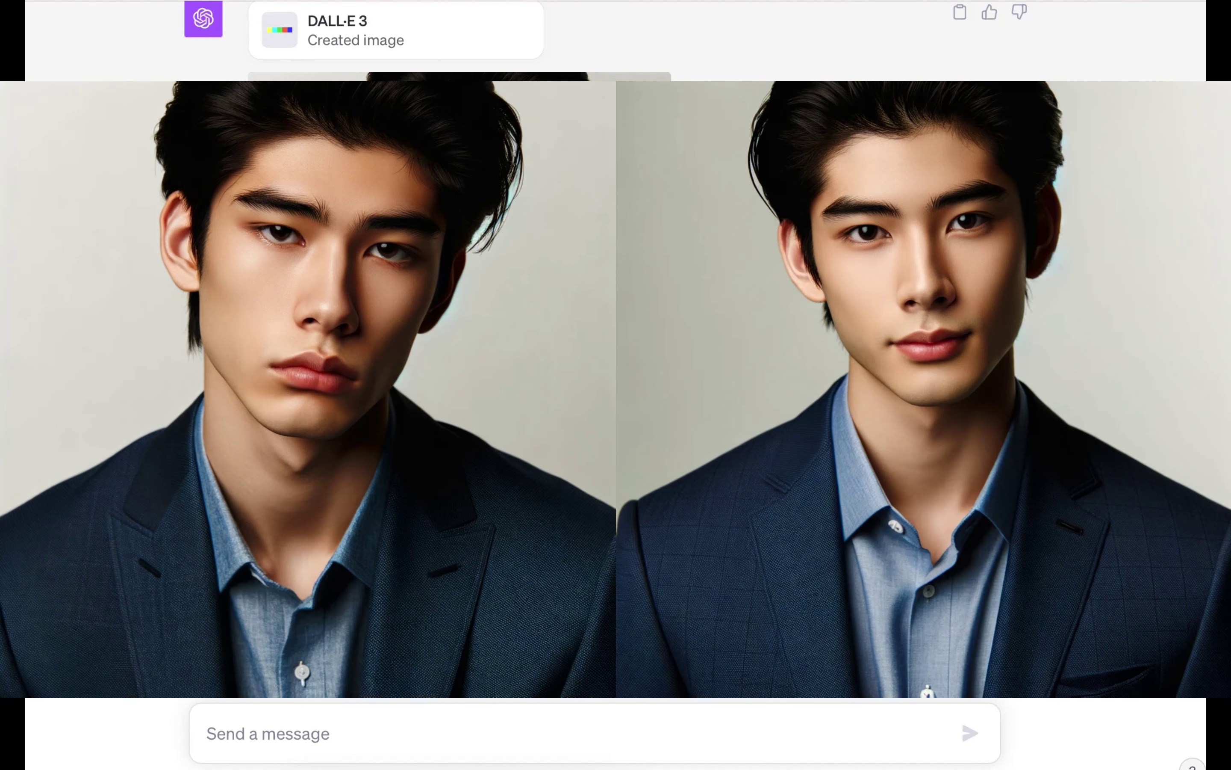
{"action": "left_click", "coordinate": [555, 743]}
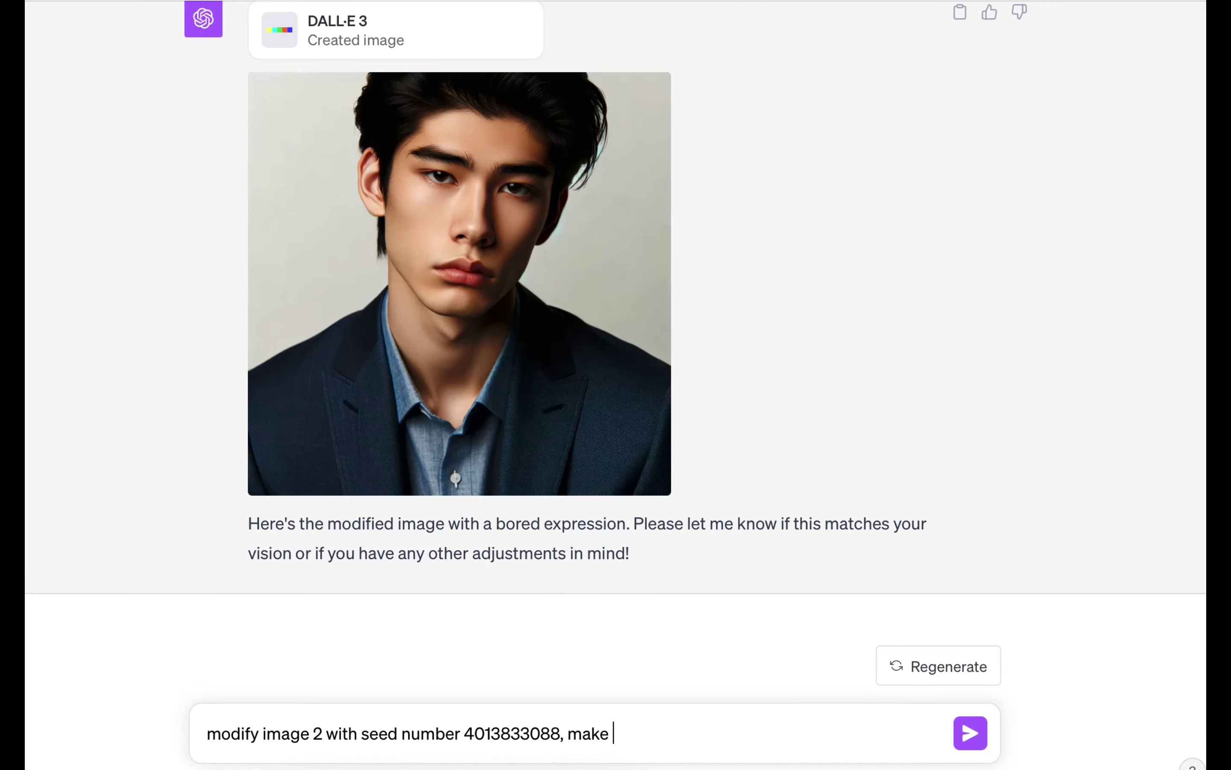
- Finish and send the seed prompt ending with 'make him look embarrassed'
{"action": "type", "text": "him look"}
{"action": "key", "text": "BackSpace"}
{"action": "key", "text": "BackSpace"}
{"action": "key", "text": "BackSpace"}
{"action": "key", "text": "BackSpace"}
{"action": "key", "text": "BackSpace"}
{"action": "key", "text": "BackSpace"}
{"action": "key", "text": "BackSpace"}
{"action": "key", "text": "BackSpace"}
{"action": "key", "text": "BackSpace"}
{"action": "type", "text": "him look embarrassed"}
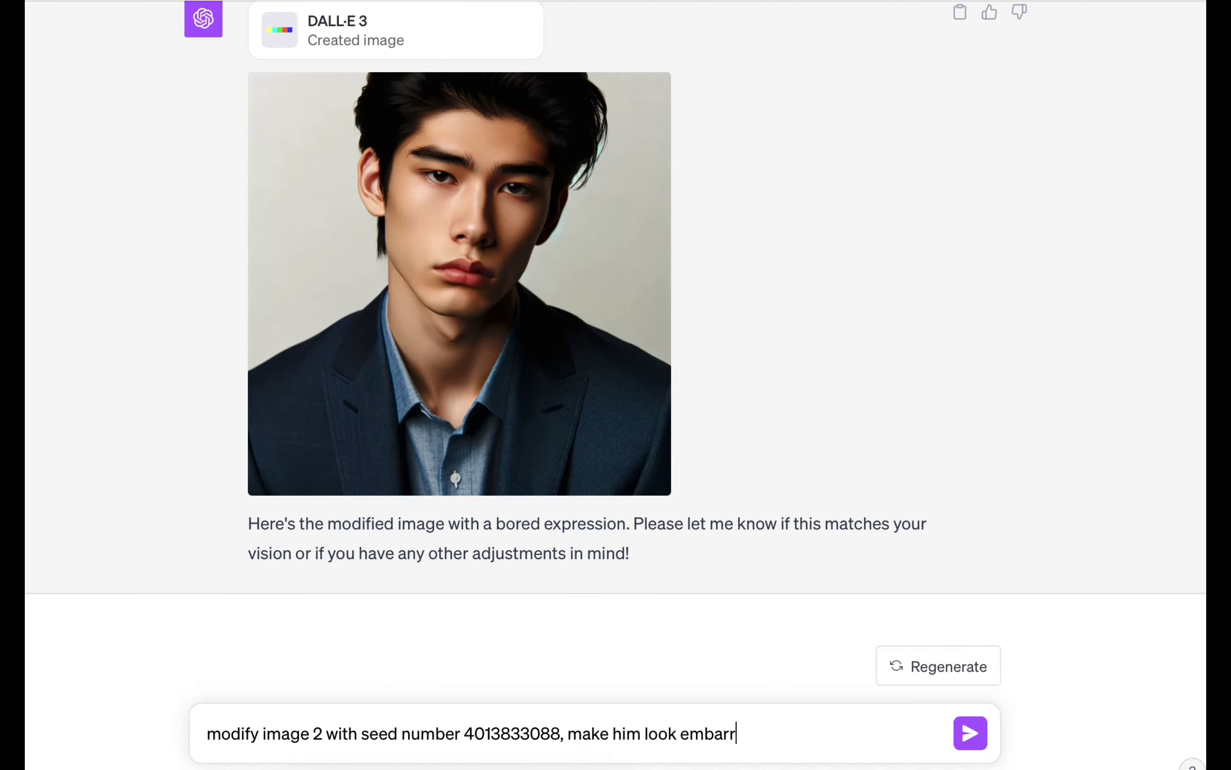
{"action": "key", "text": "Return"}
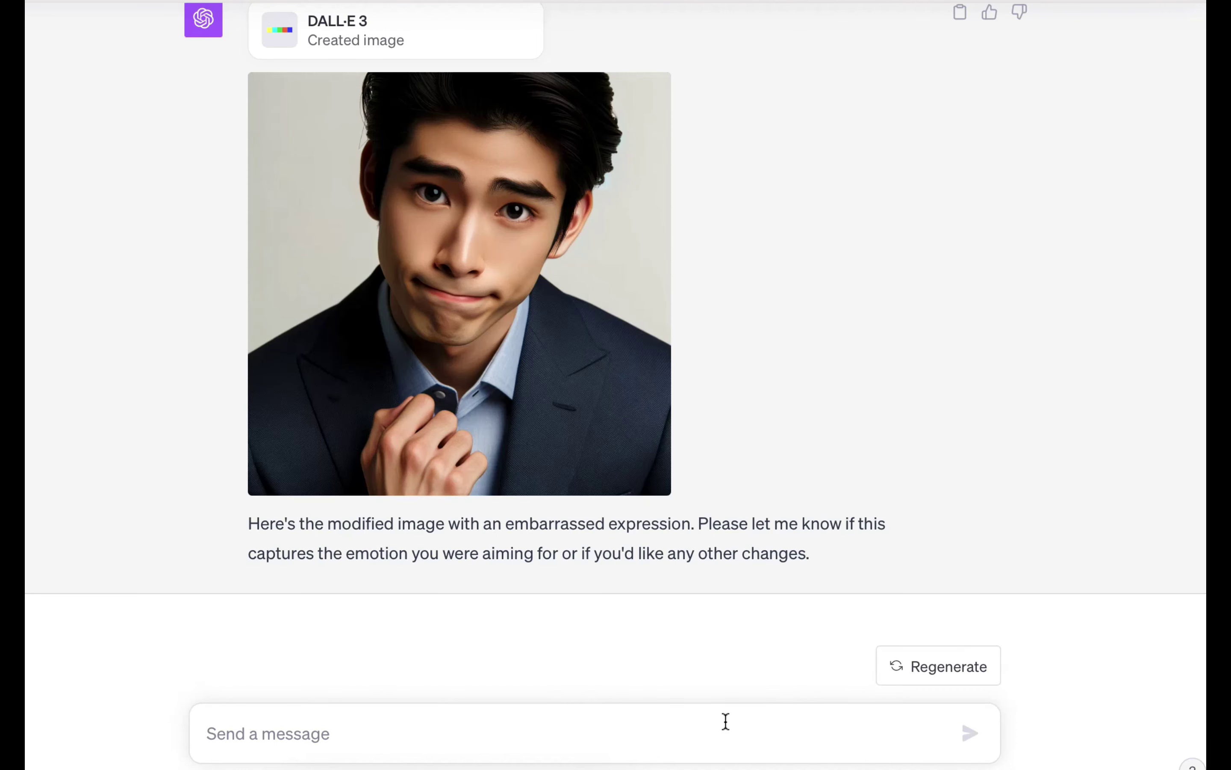
{"action": "key", "text": "super+v"}
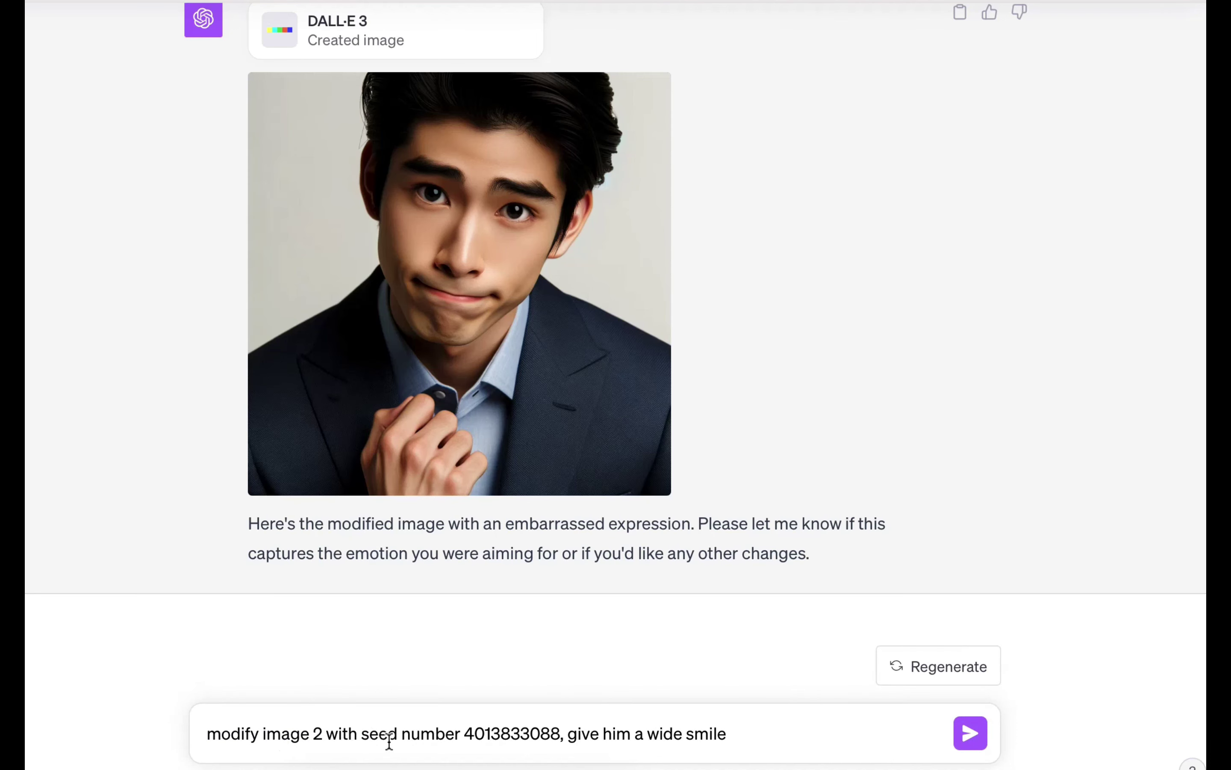
{"action": "left_click_drag", "start_coordinate": [567, 735], "coordinate": [787, 733]}
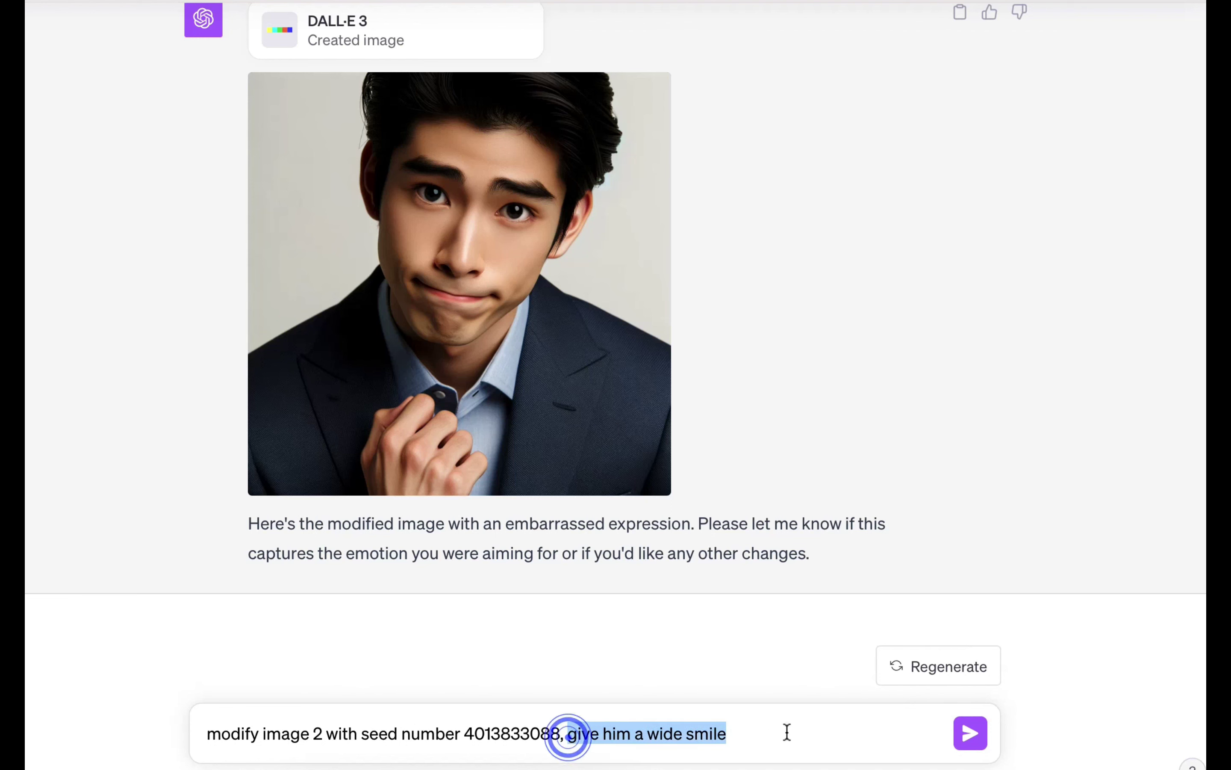
{"action": "type", "text": "make him blow a kiss"}
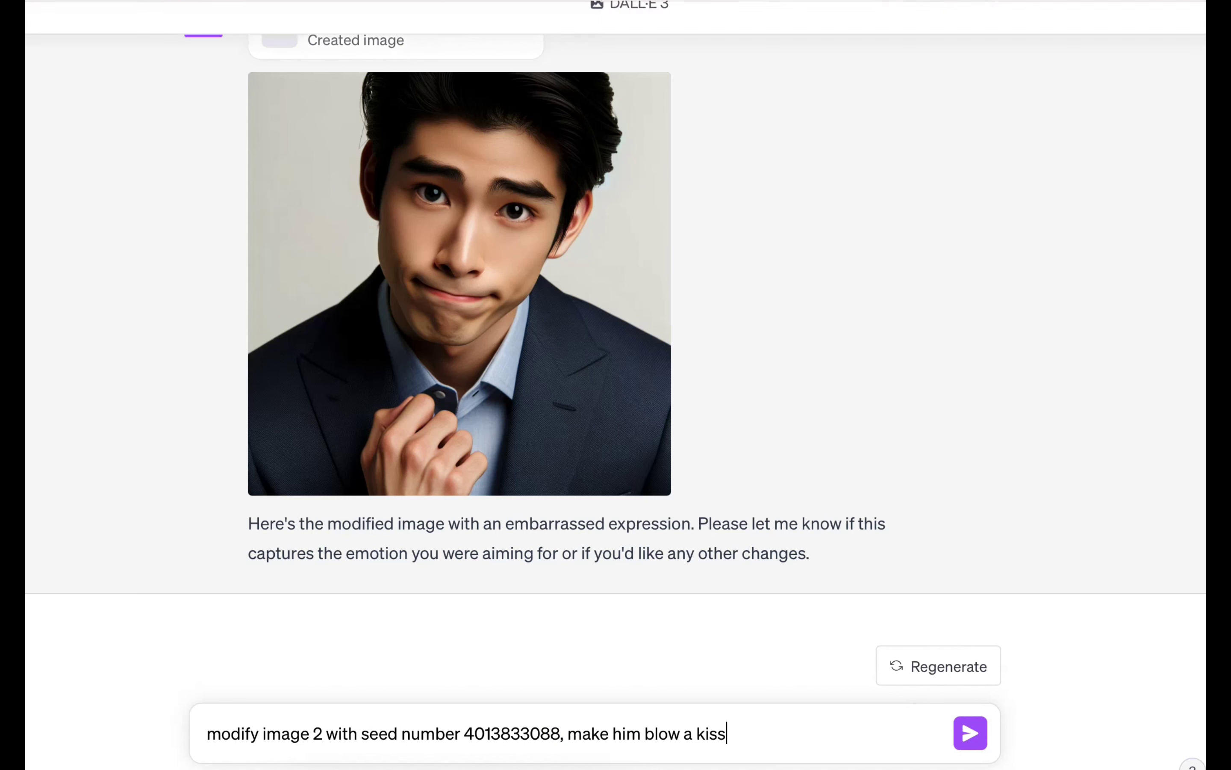
{"action": "key", "text": "Return"}
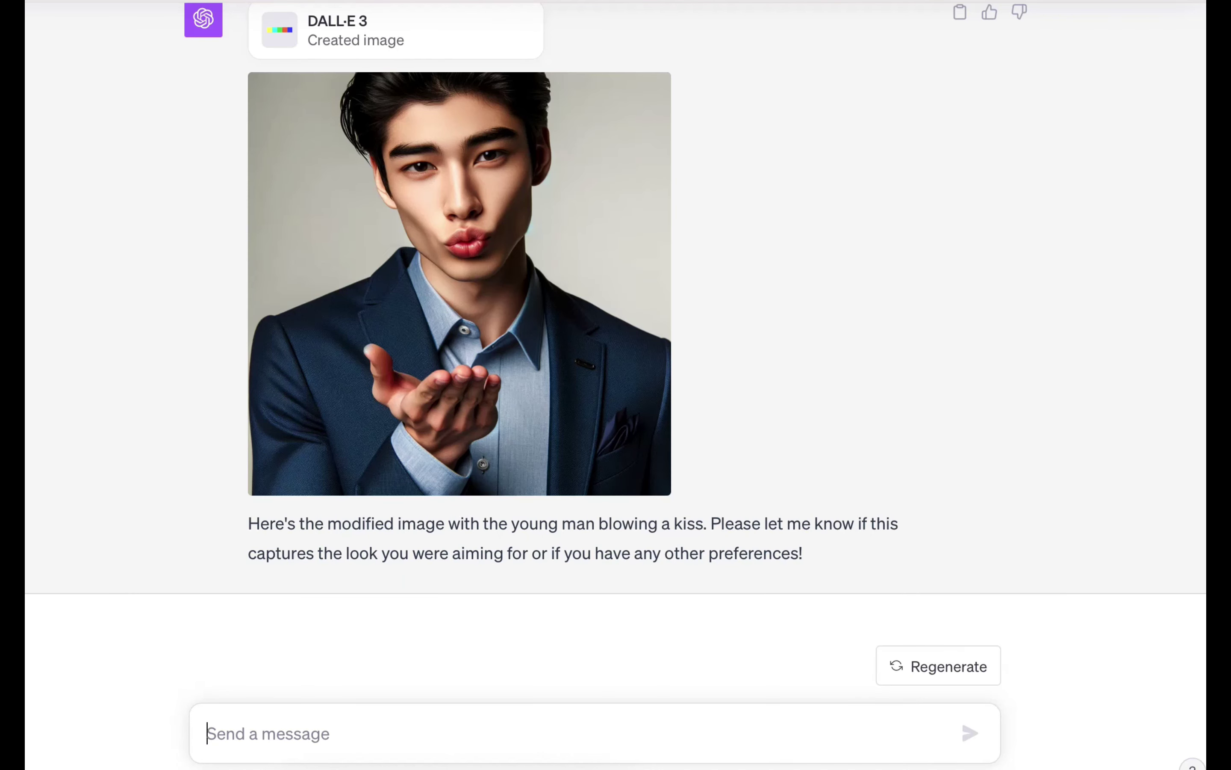
- Resend the seed prompt with the expression changed to 'make him look like his thinking'
{"action": "key", "text": "ctrl+v"}
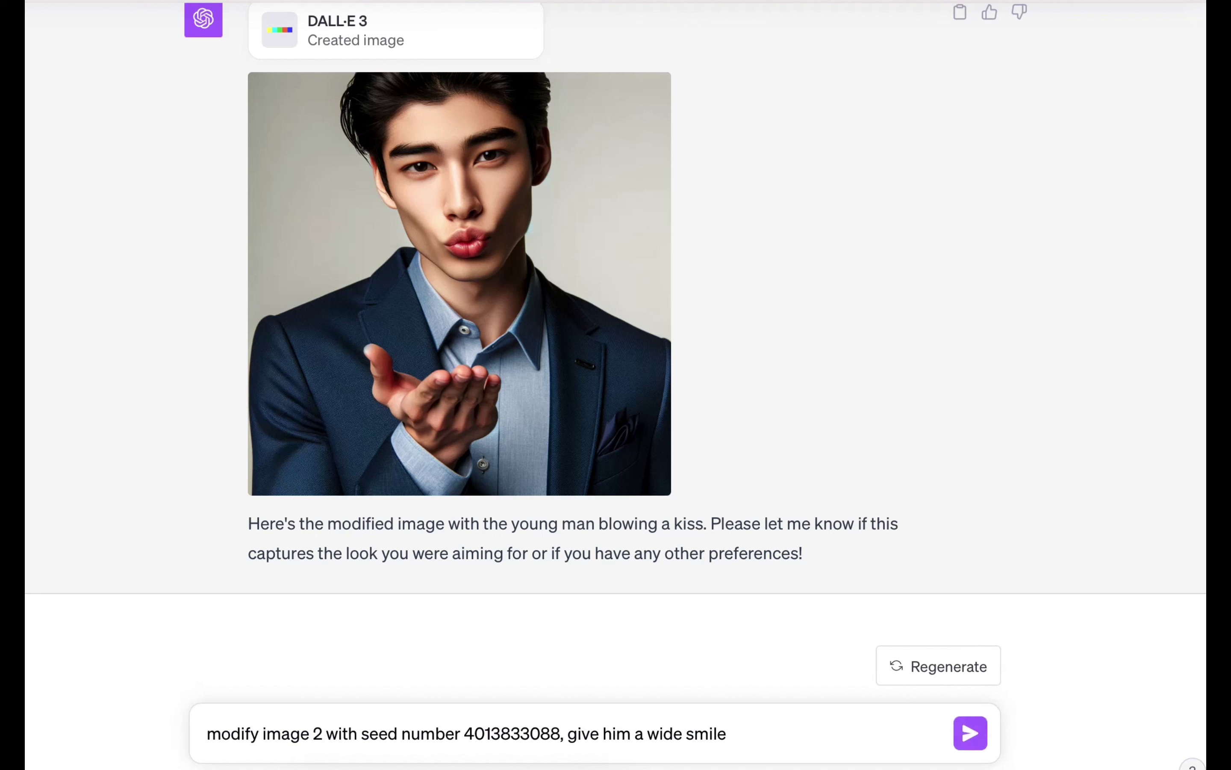
{"action": "left_click_drag", "start_coordinate": [569, 733], "coordinate": [883, 724]}
{"action": "type", "text": "make"}
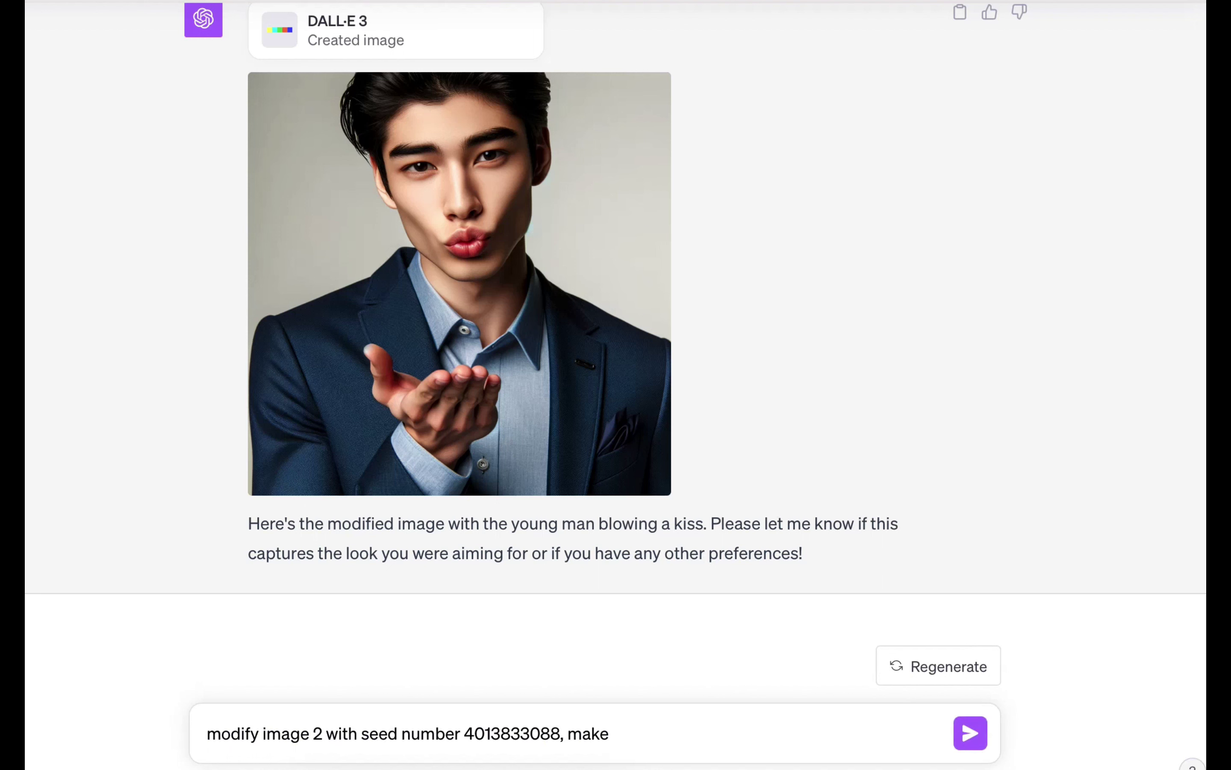
{"action": "type", "text": " him look like his thin"}
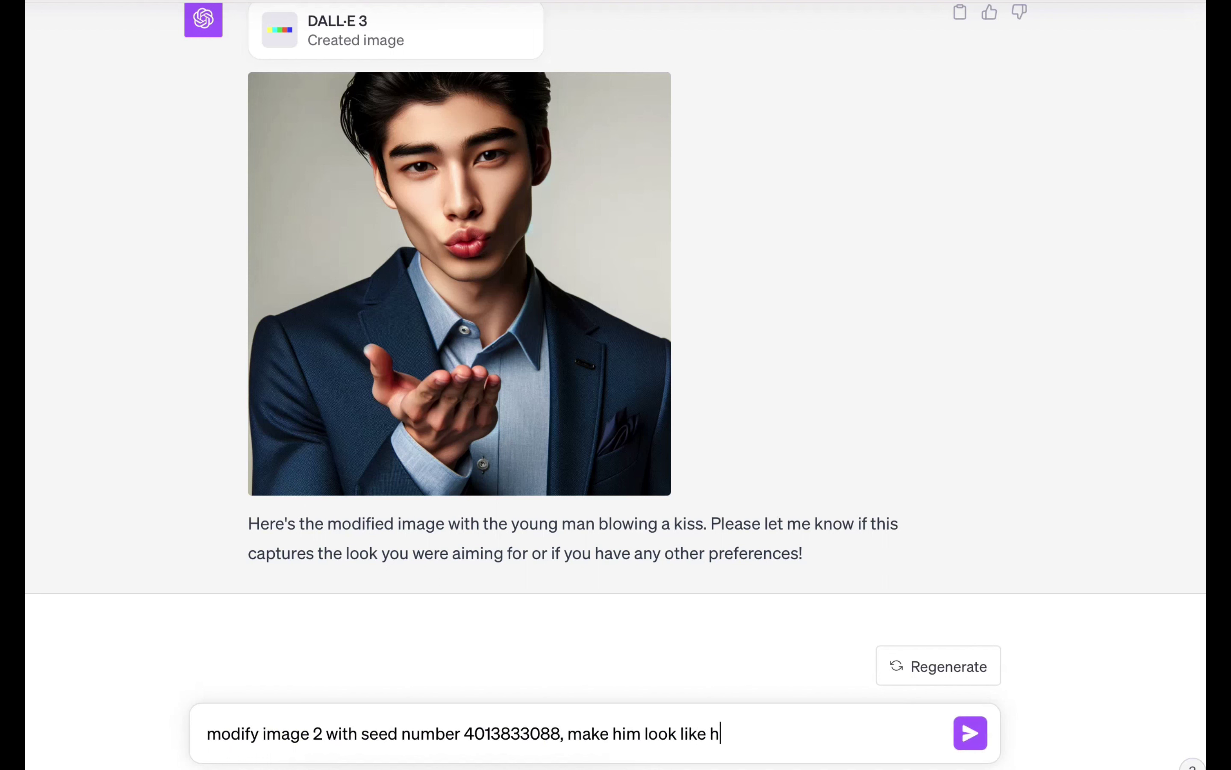
{"action": "type", "text": "king"}
{"action": "key", "text": "Return"}
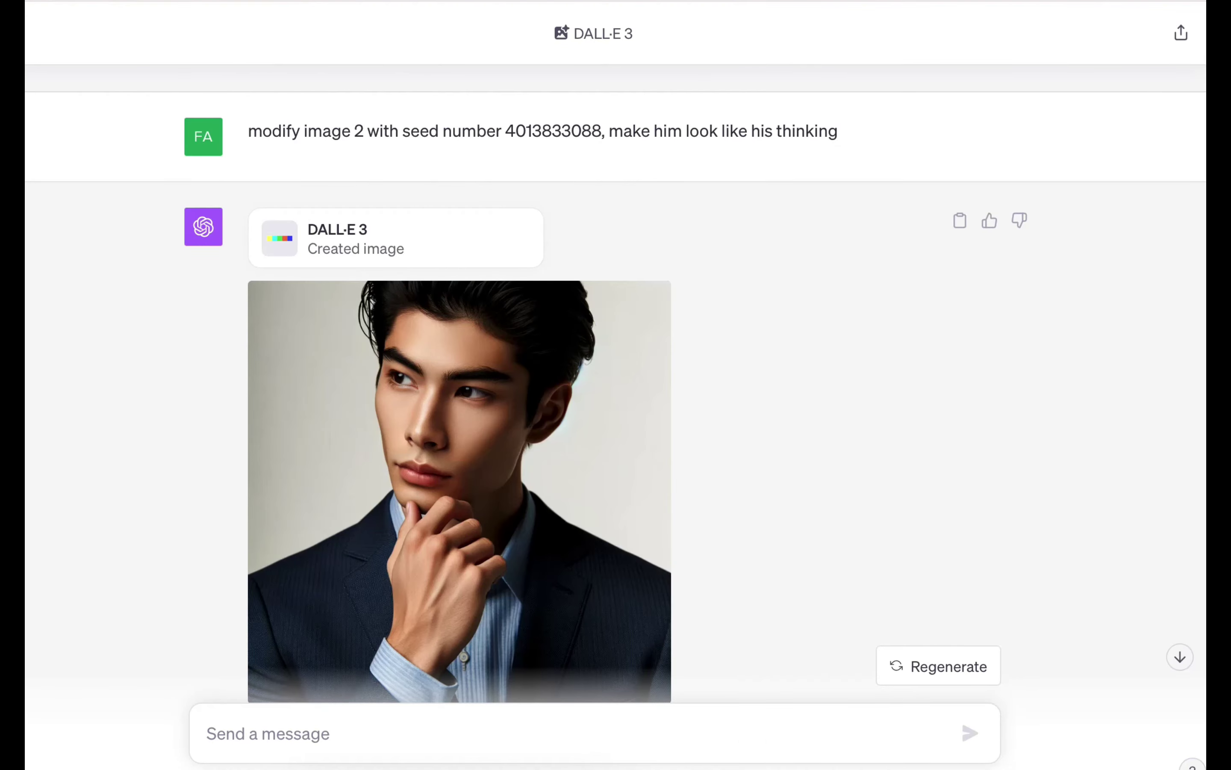
{"action": "scroll", "coordinate": [615, 387], "scroll_direction": "down", "scroll_amount": 4}
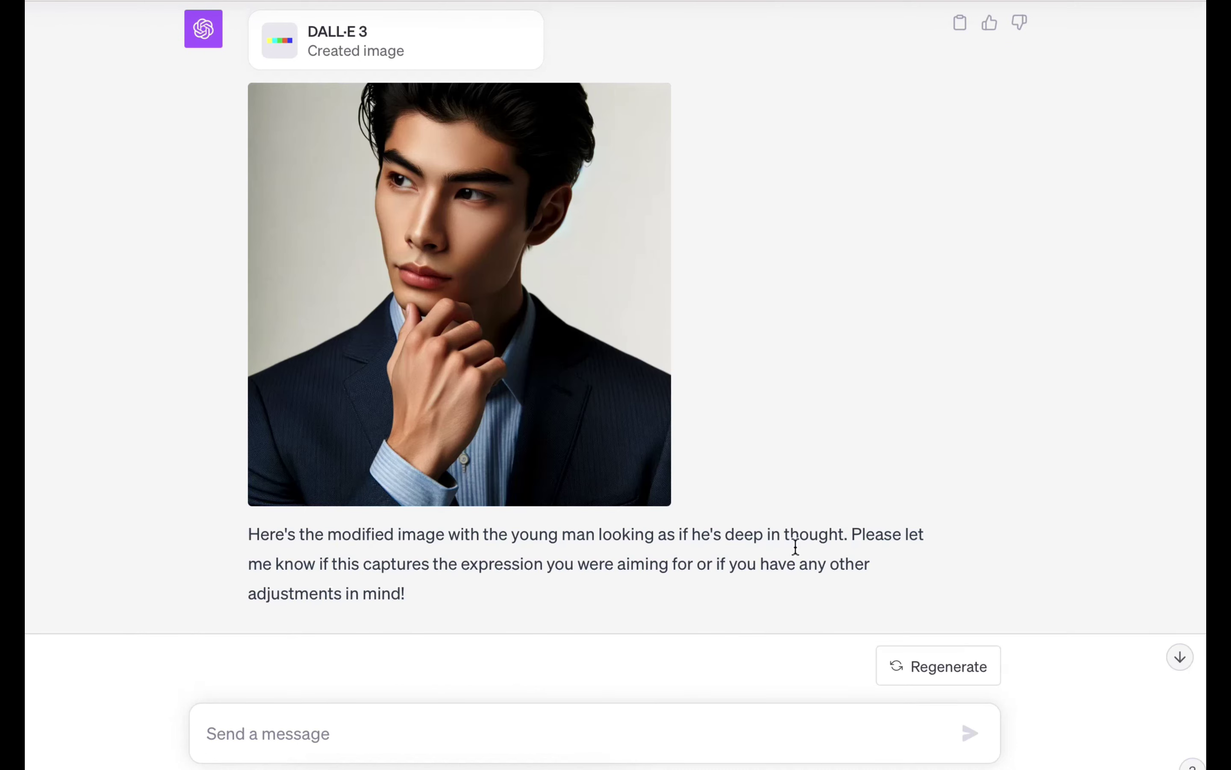
{"action": "left_click", "coordinate": [592, 744]}
{"action": "key", "text": "super+v"}
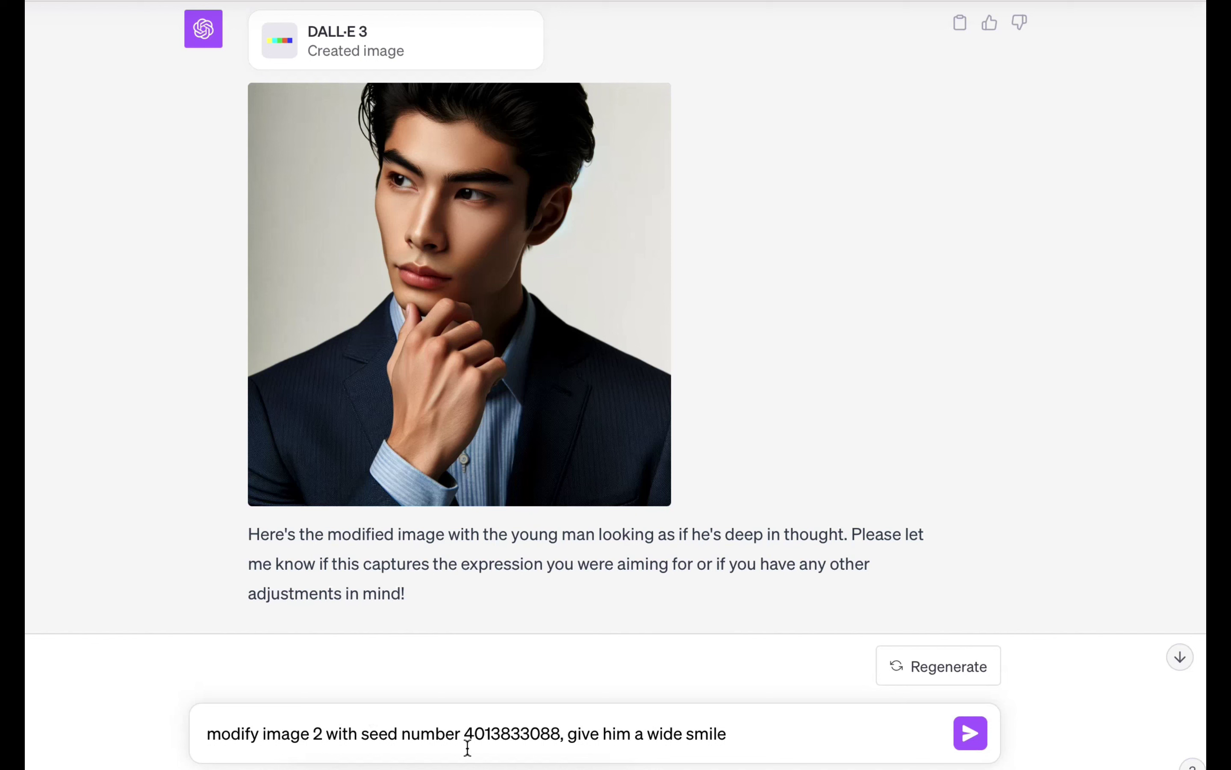
{"action": "left_click_drag", "start_coordinate": [566, 732], "coordinate": [833, 751]}
{"action": "type", "text": "make him look angry"}
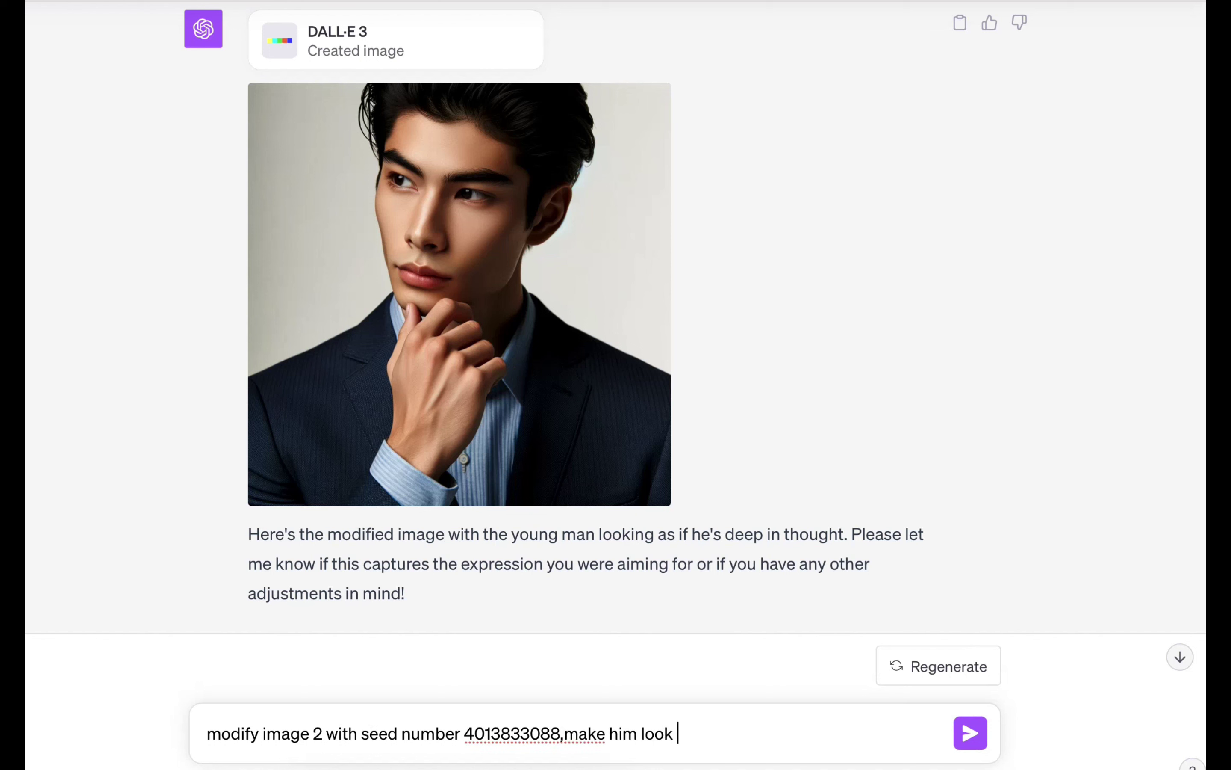
{"action": "key", "text": "shift+alt+Left"}
{"action": "key", "text": "shift+alt+Left"}
{"action": "key", "text": "shift+alt+Left"}
{"action": "key", "text": "shift+alt+Left"}
{"action": "key", "text": "shift+alt+Left"}
{"action": "key", "text": "shift+alt+Left"}
{"action": "key", "text": "shift+alt+Left"}
{"action": "key", "text": "shift+alt+Left"}
{"action": "key", "text": "shift+alt+Left"}
{"action": "key", "text": "shift+alt+Left"}
{"action": "key", "text": "shift+alt+Left"}
{"action": "key", "text": "super+c"}
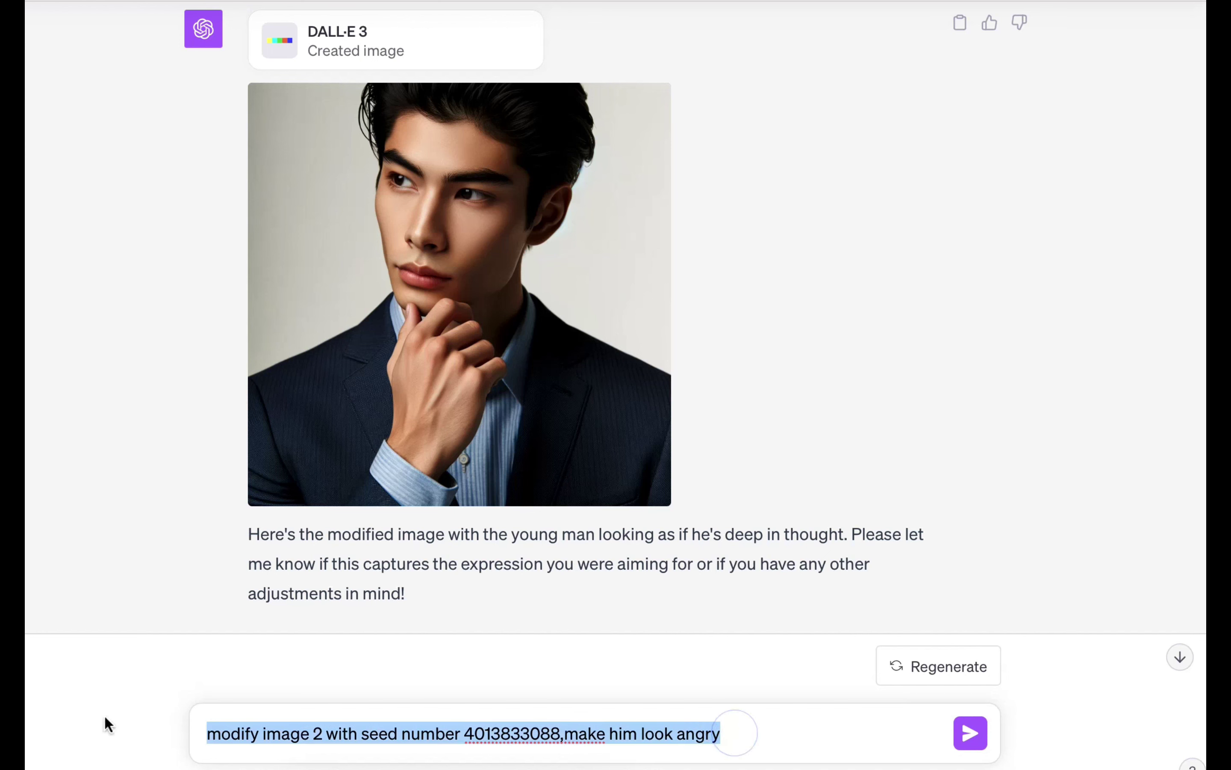
{"action": "key", "text": "Return"}
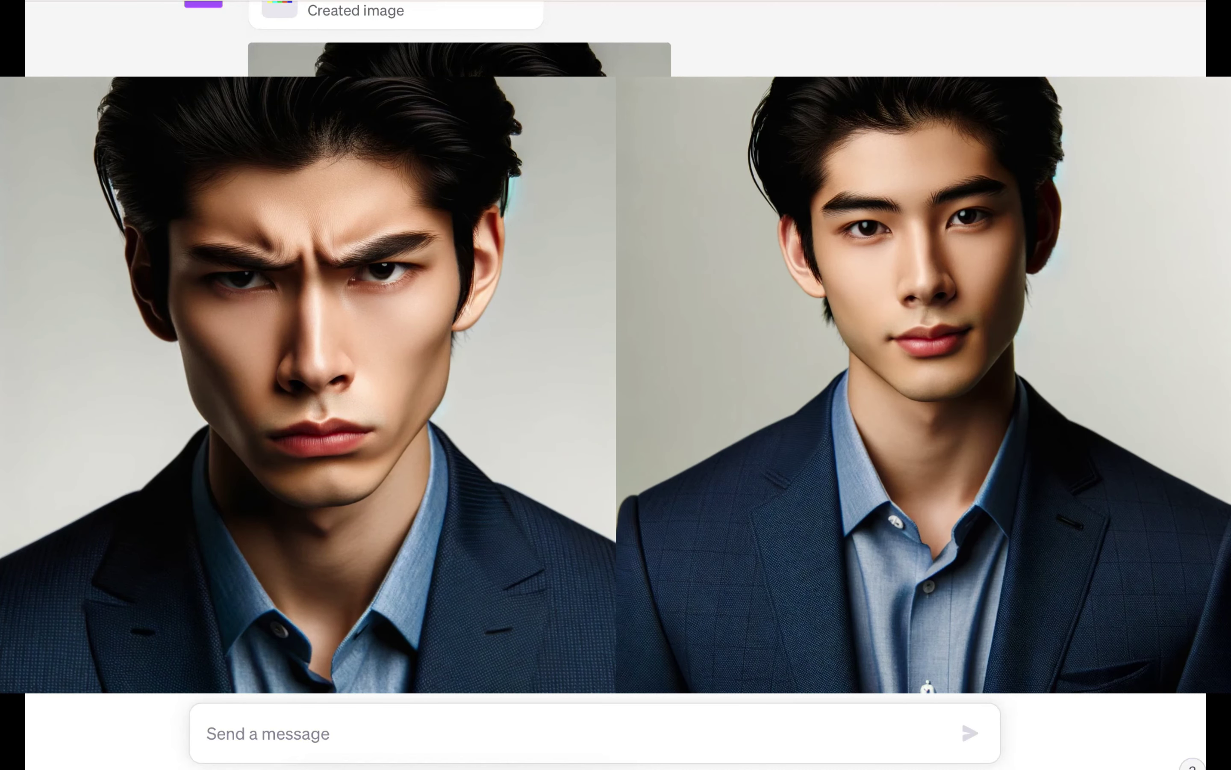
- Change 'angry' to 'disgusted' and resend; the request is refused under content policy
{"action": "double_click", "coordinate": [698, 733]}
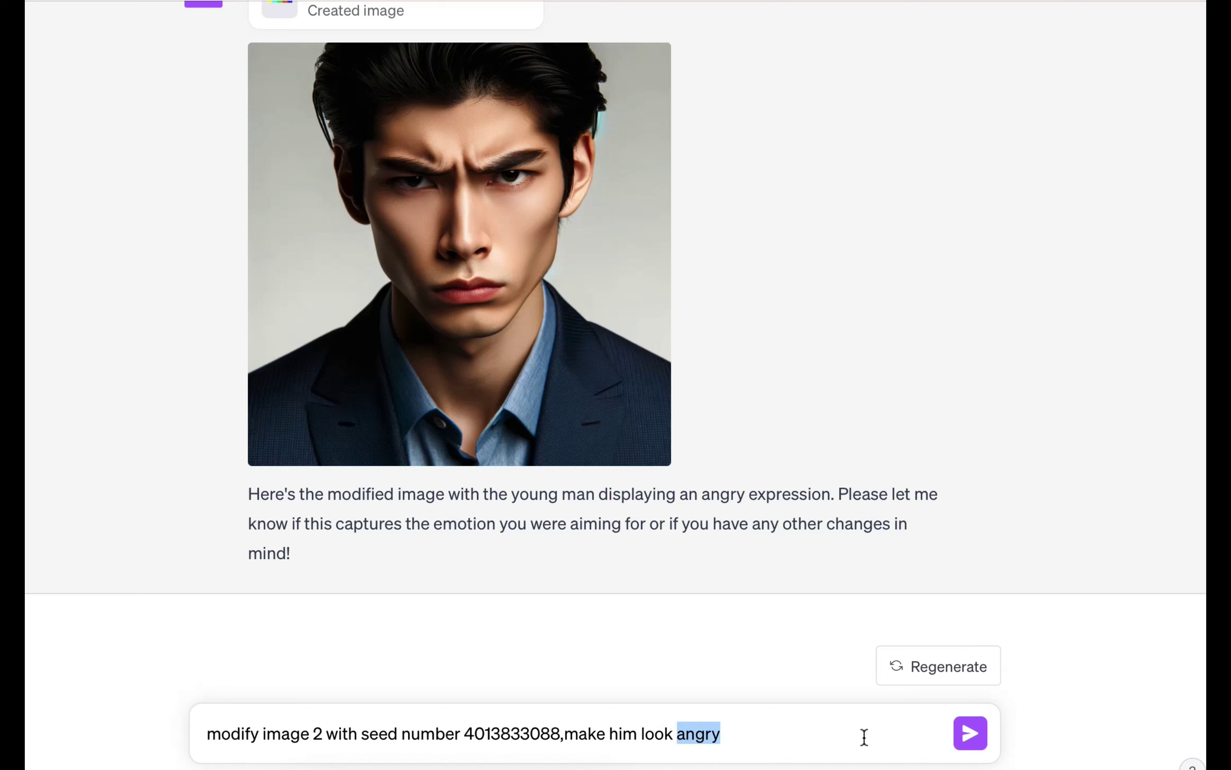
{"action": "key", "text": "BackSpace"}
{"action": "type", "text": "disg"}
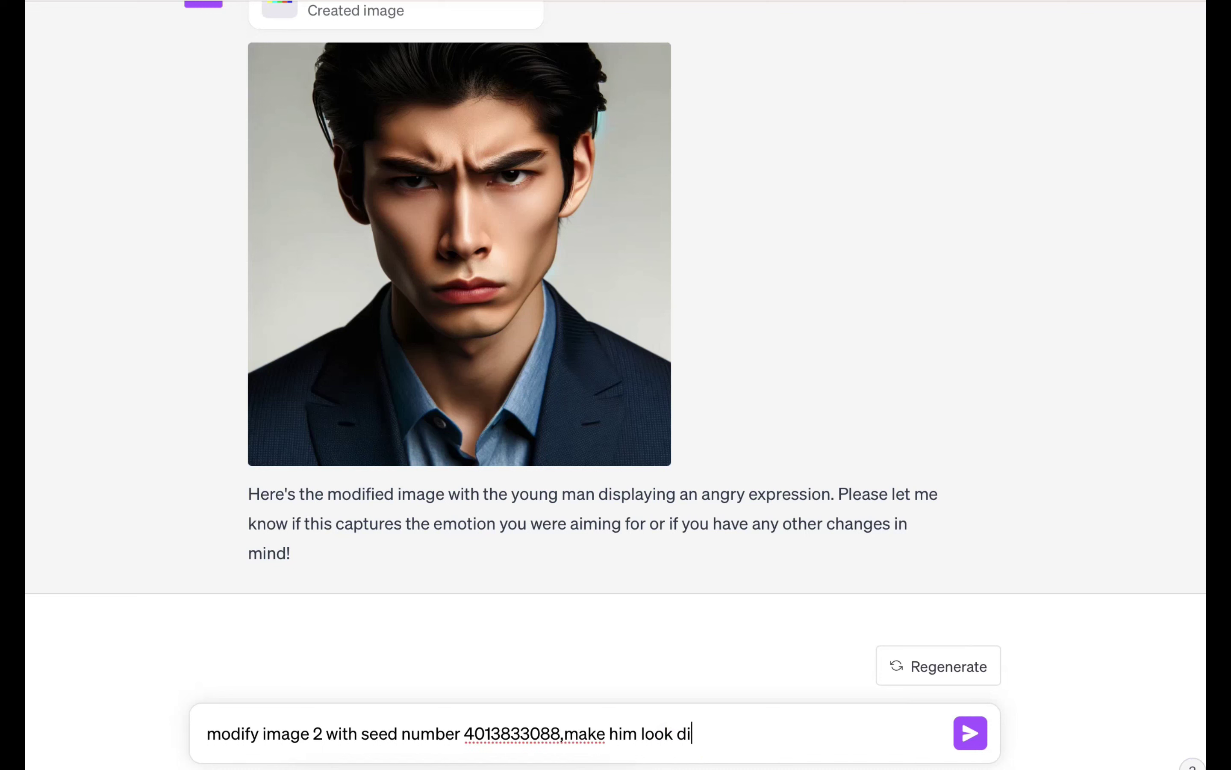
{"action": "type", "text": "usted"}
{"action": "key", "text": "Return"}
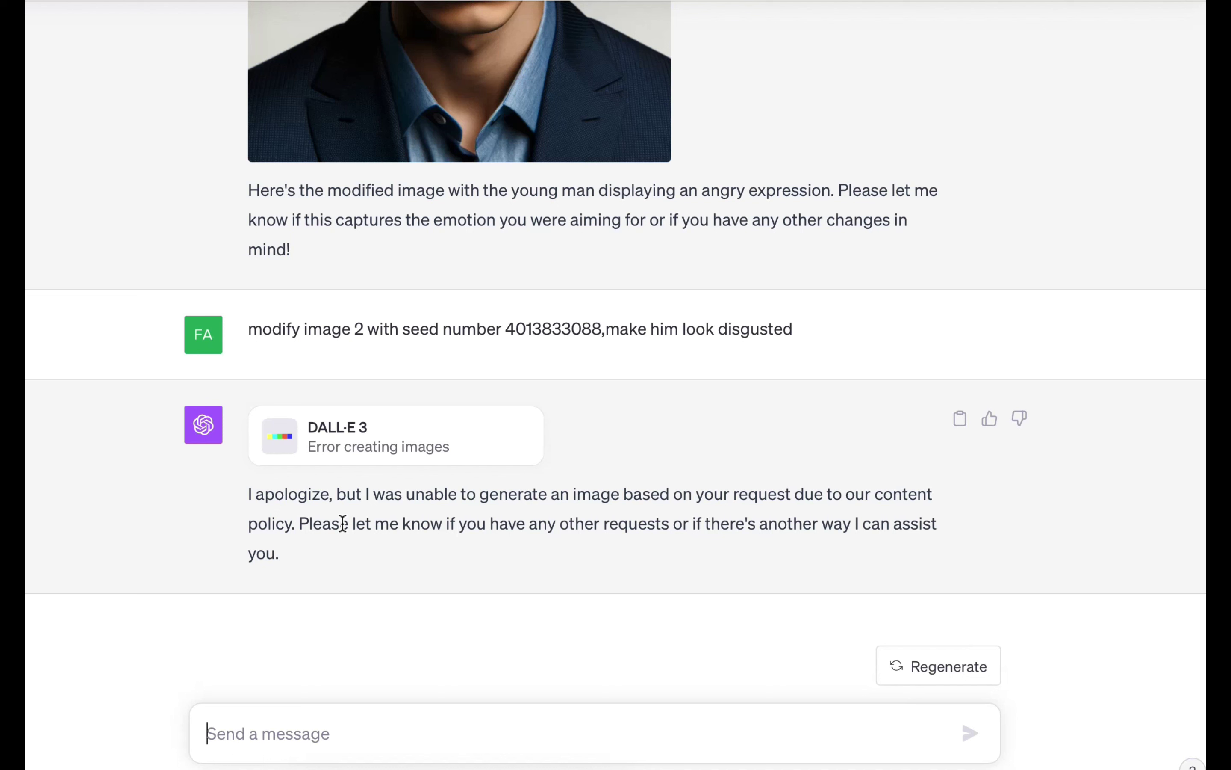
{"action": "key", "text": "super+v"}
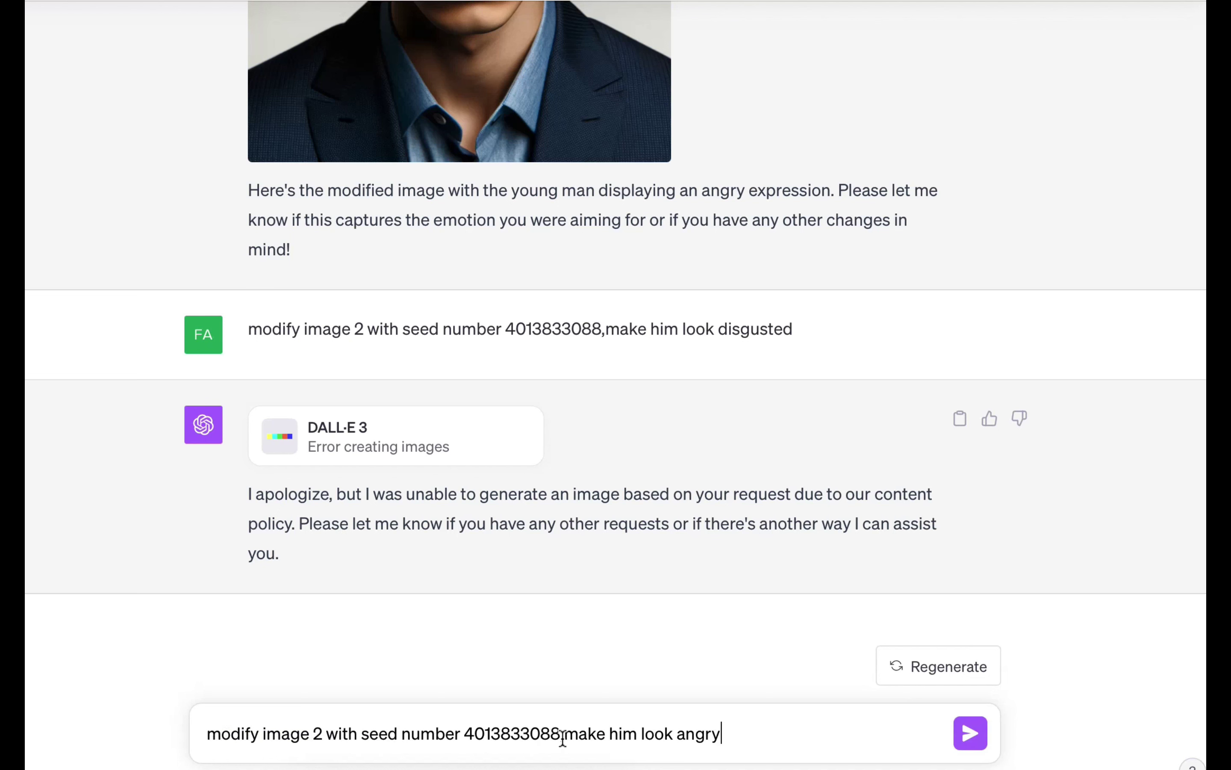
{"action": "key", "text": "super+a"}
{"action": "key", "text": "super+v"}
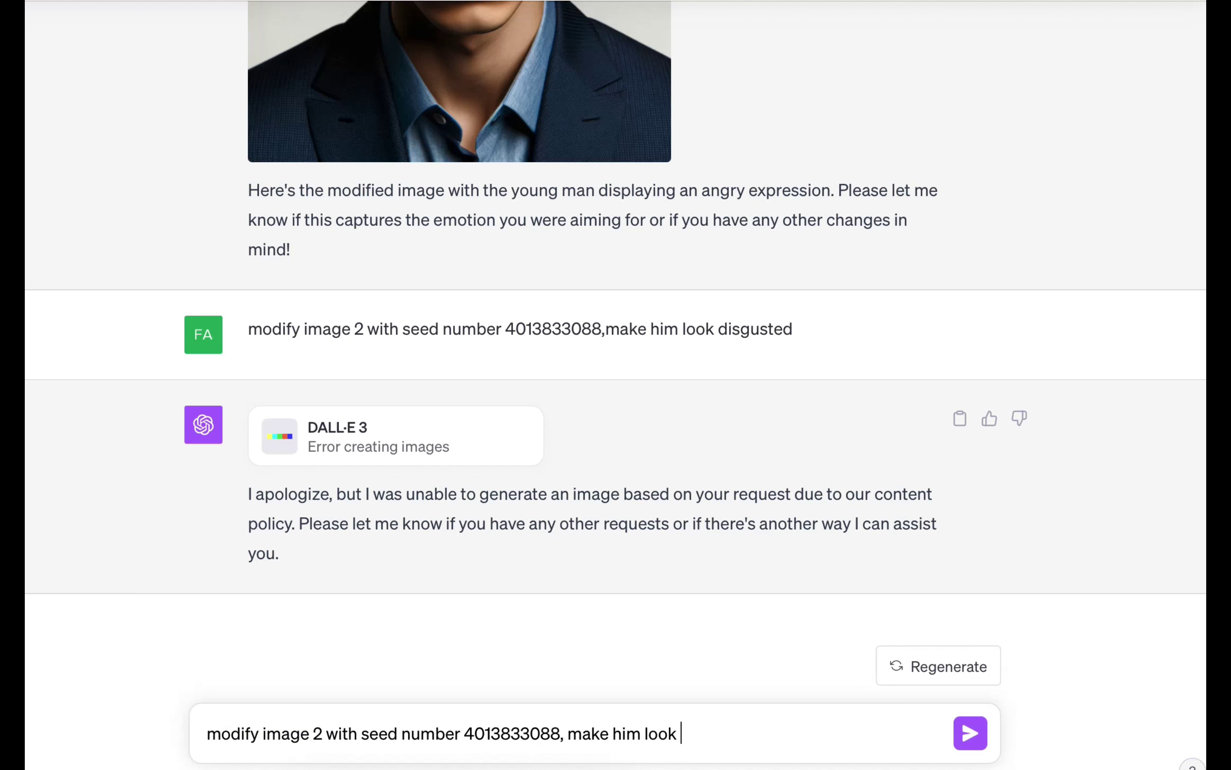
{"action": "type", "text": "s"}
{"action": "key", "text": "BackSpace"}
{"action": "type", "text": "sad"}
{"action": "key", "text": "Return"}
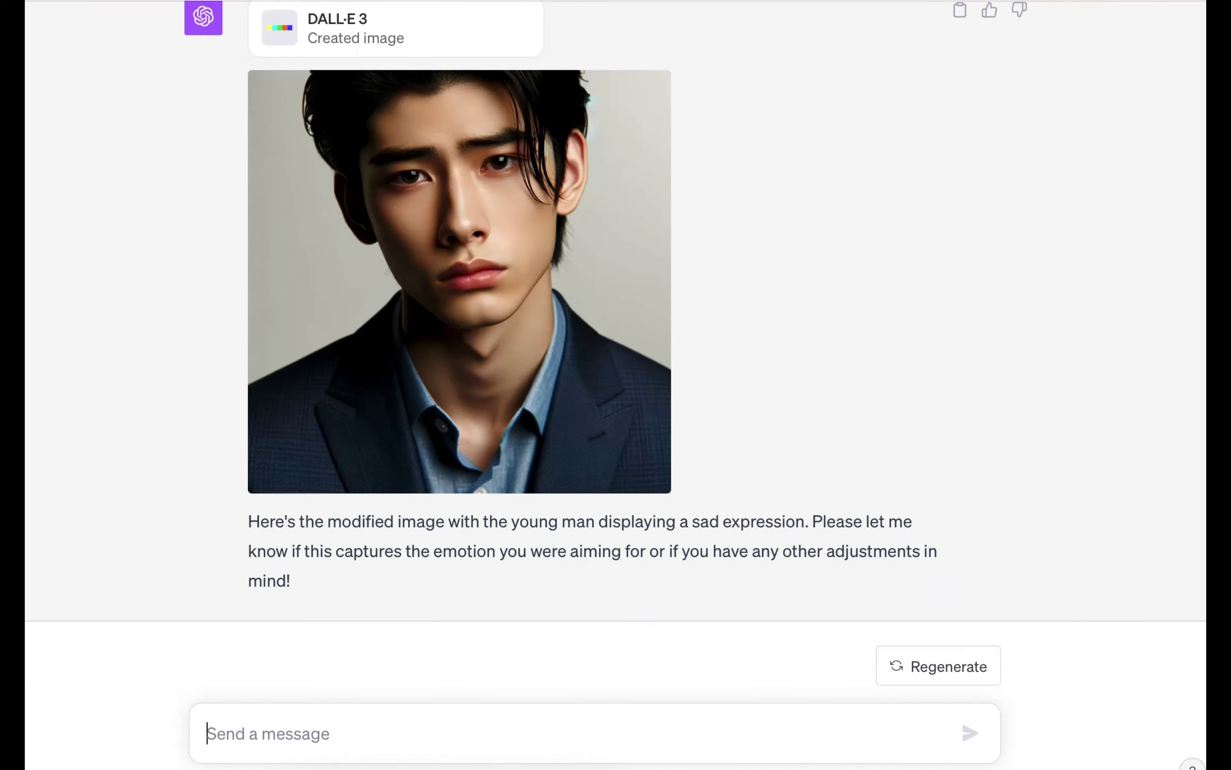
- Resend the seed prompt ending with 'have his tongue out'
{"action": "key", "text": "ctrl+v"}
{"action": "key", "text": "BackSpace"}
{"action": "key", "text": "BackSpace"}
{"action": "key", "text": "BackSpace"}
{"action": "key", "text": "BackSpace"}
{"action": "key", "text": "BackSpace"}
{"action": "key", "text": "BackSpace"}
{"action": "key", "text": "BackSpace"}
{"action": "key", "text": "BackSpace"}
{"action": "key", "text": "BackSpace"}
{"action": "key", "text": "BackSpace"}
{"action": "type", "text": "have his tou"}
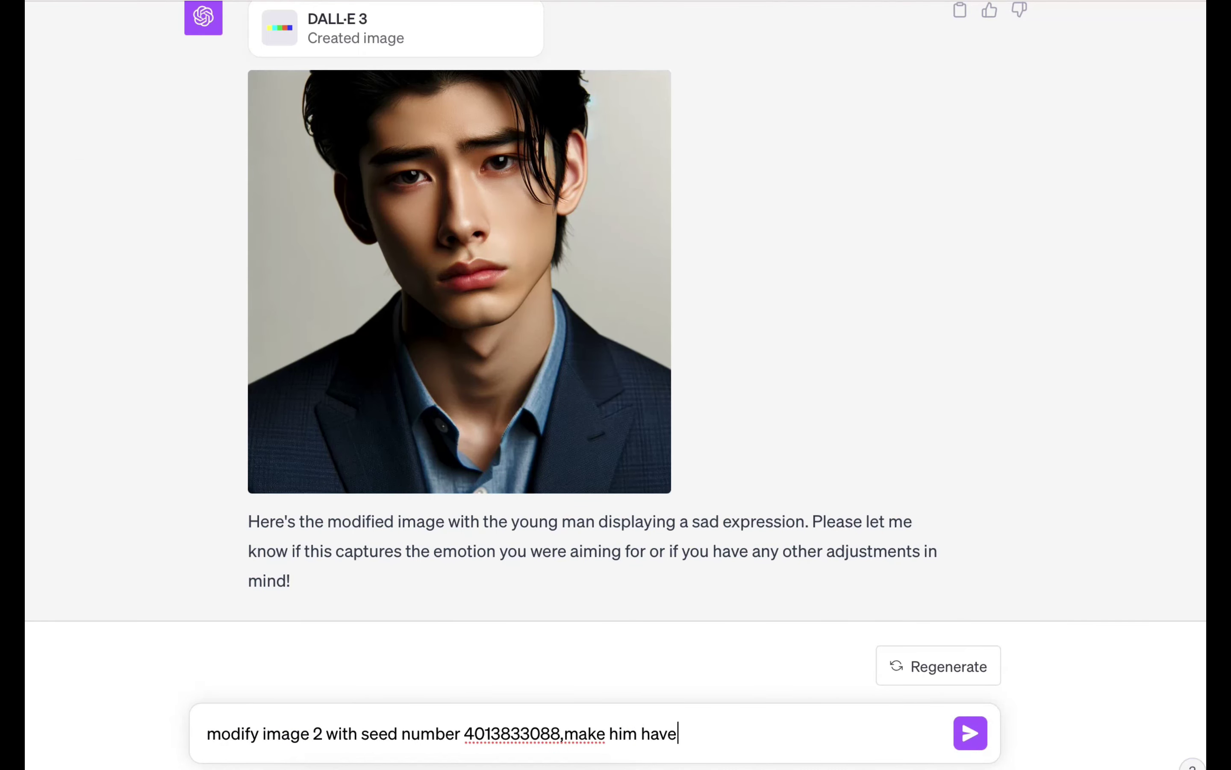
{"action": "type", "text": "gu"}
{"action": "key", "text": "BackSpace"}
{"action": "key", "text": "BackSpace"}
{"action": "key", "text": "BackSpace"}
{"action": "type", "text": "ngue out"}
{"action": "key", "text": "Return"}
{"action": "left_click", "coordinate": [1097, 617]}
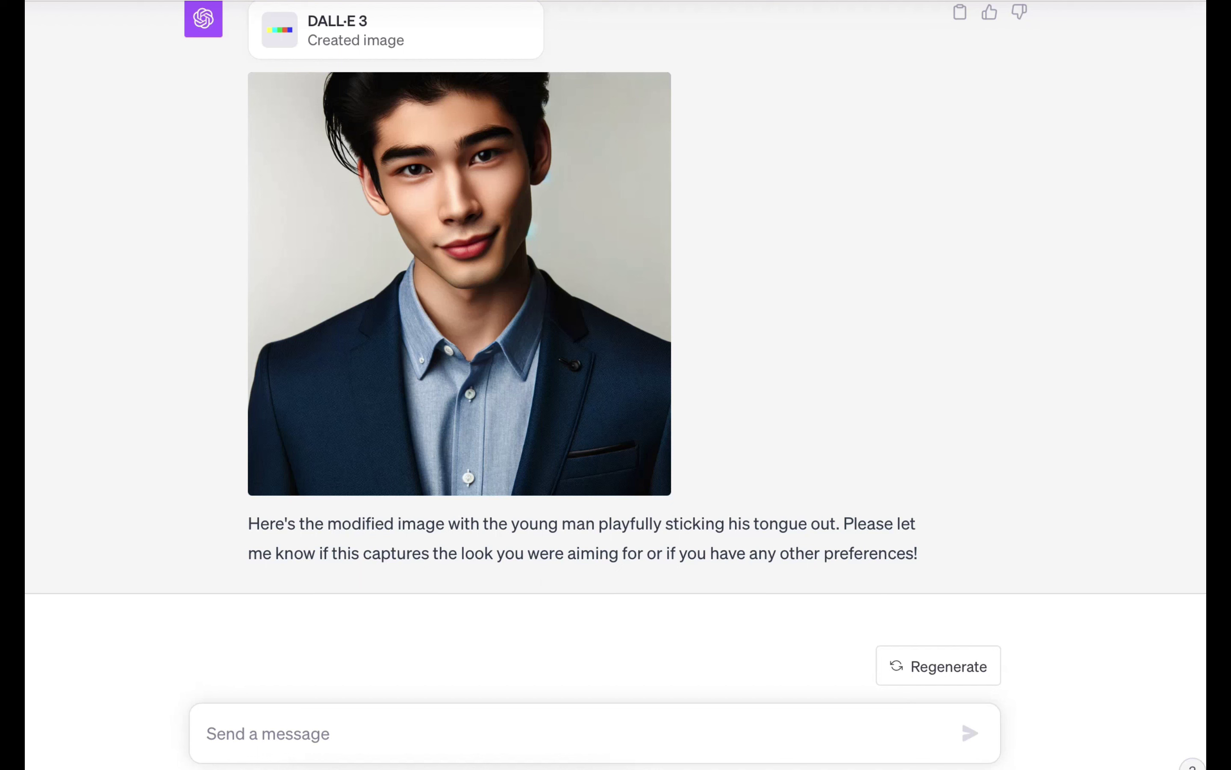
- Resend the seed prompt with 'look angry' replaced by 'frawn' for a frowning version
{"action": "left_click", "coordinate": [657, 737]}
{"action": "key", "text": "ctrl+v"}
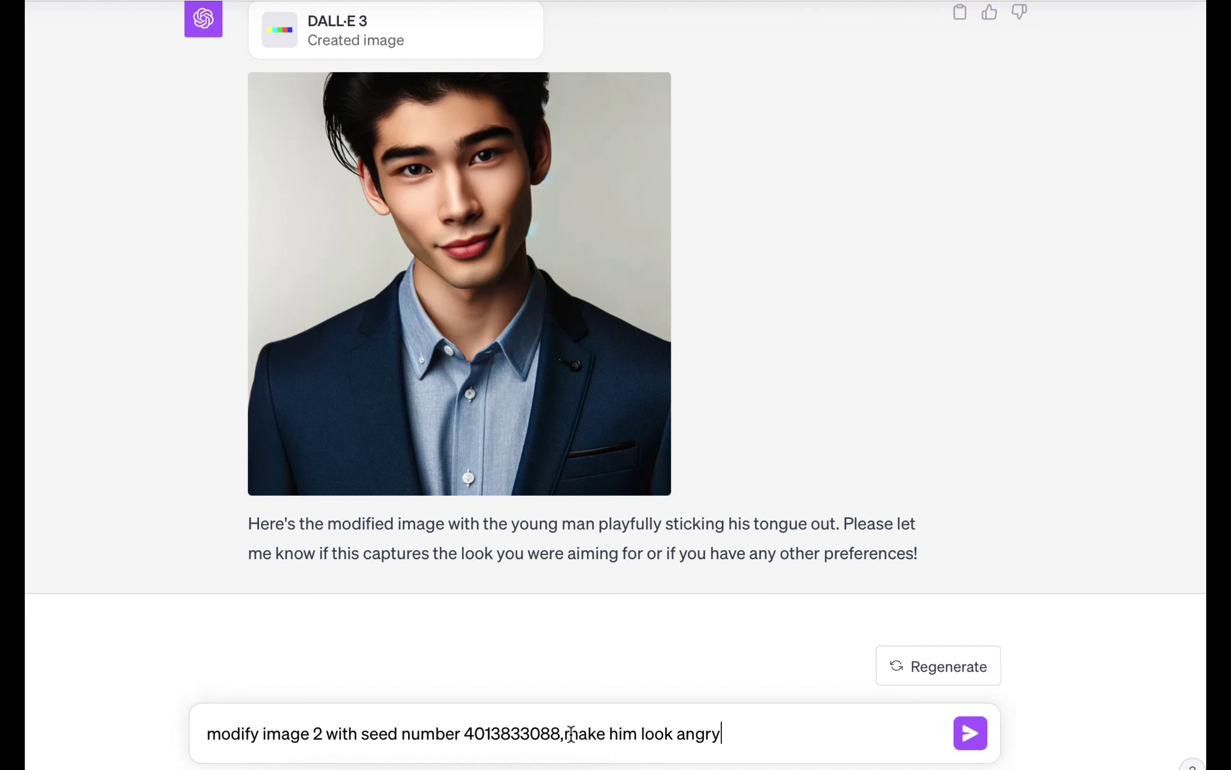
{"action": "left_click", "coordinate": [566, 733]}
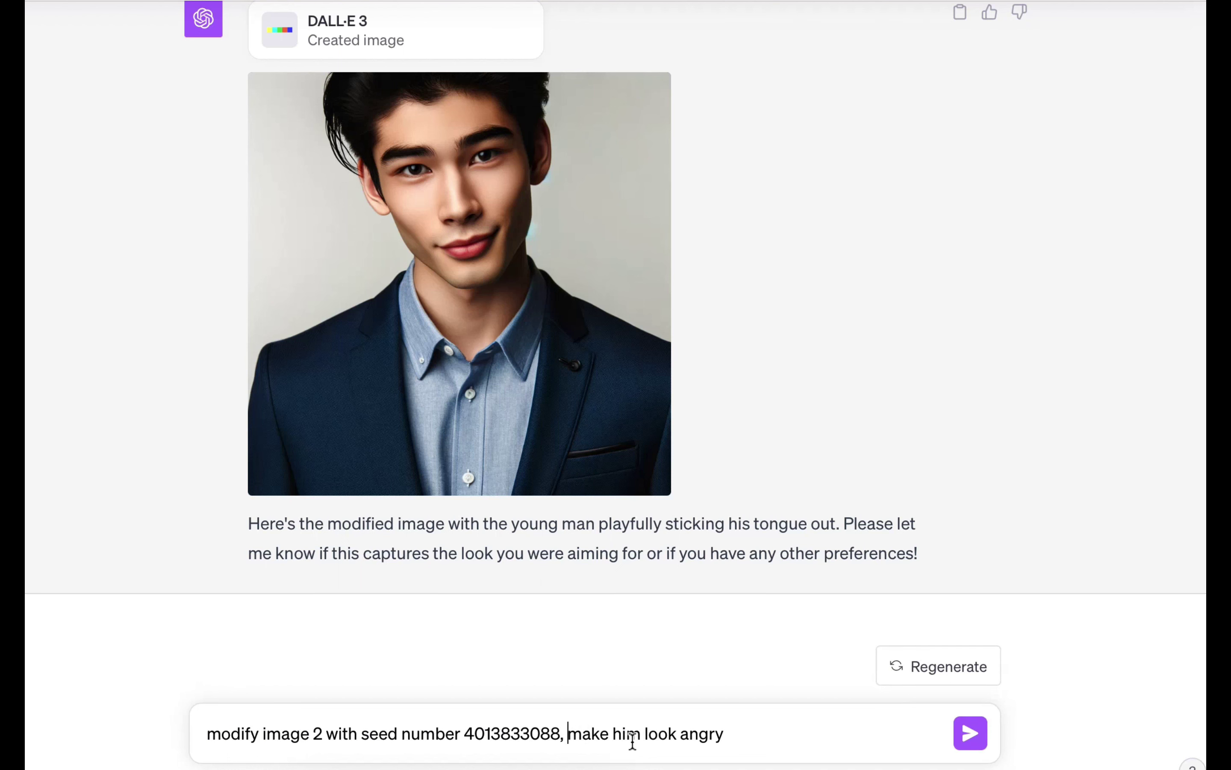
{"action": "left_click", "coordinate": [644, 736]}
{"action": "key", "text": "super+shift+Right"}
{"action": "type", "text": "frawn"}
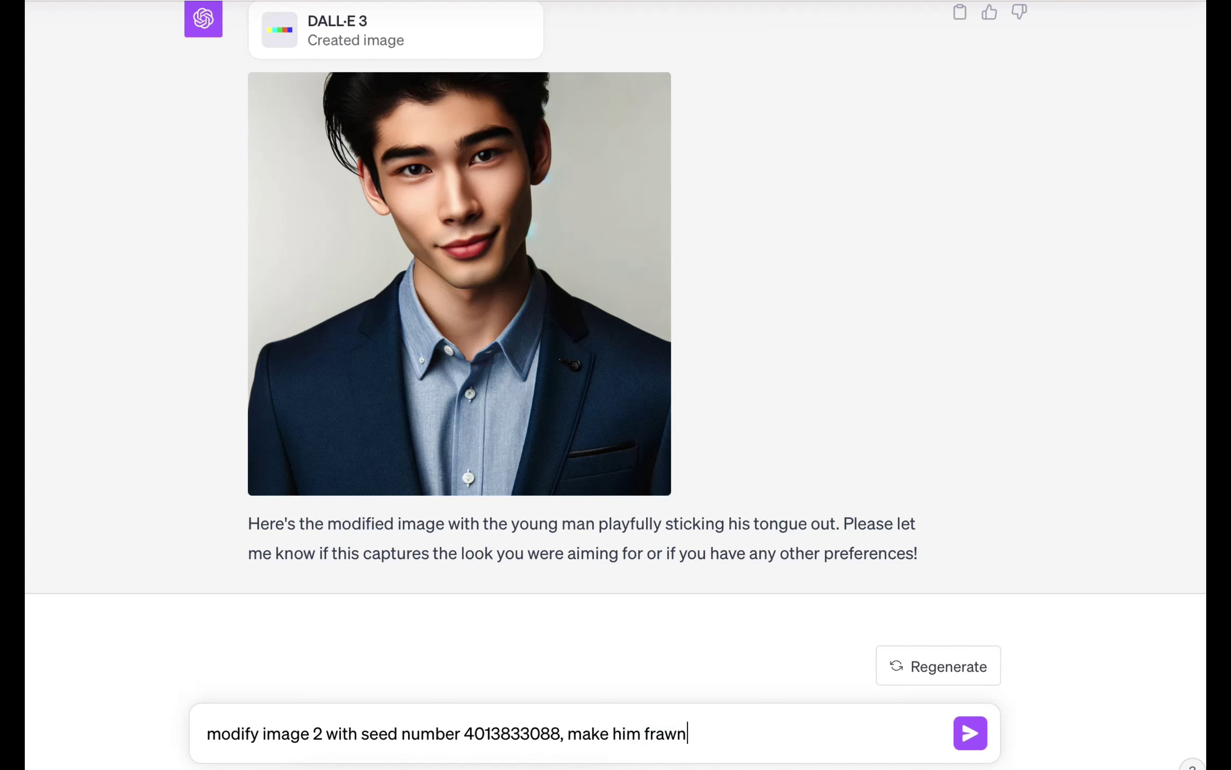
{"action": "key", "text": "Return"}
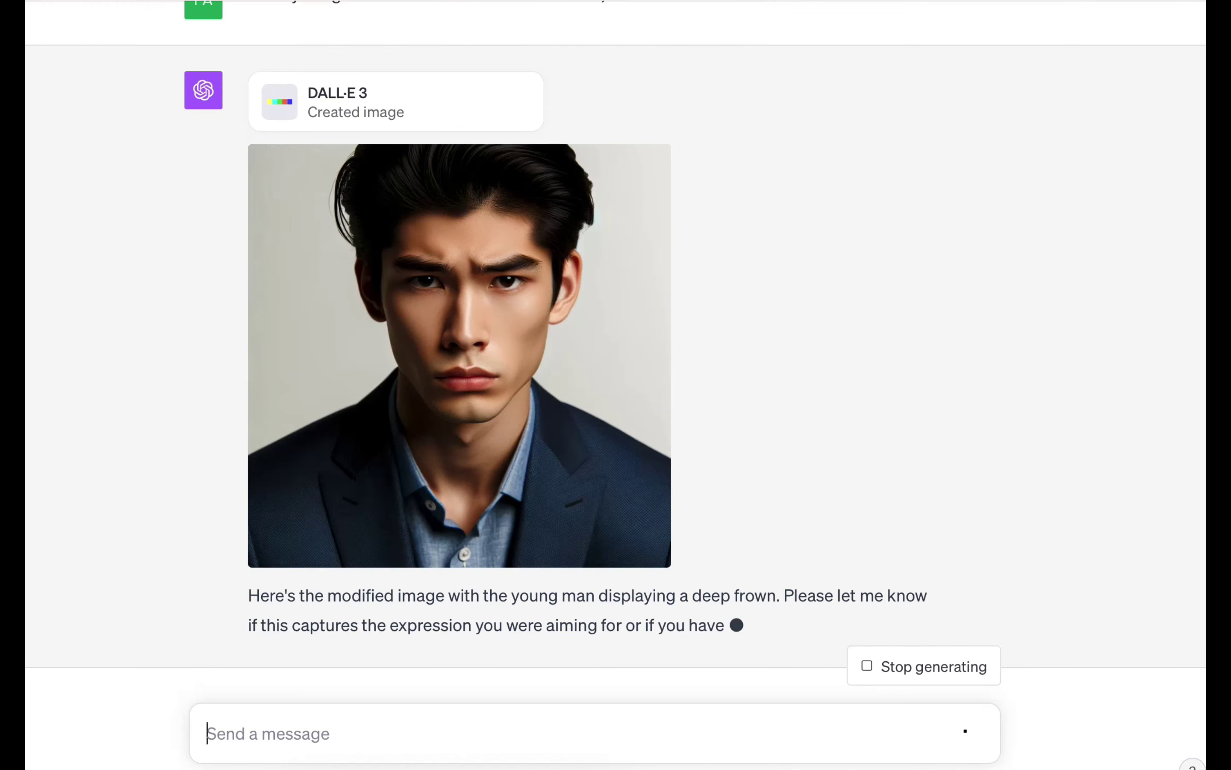